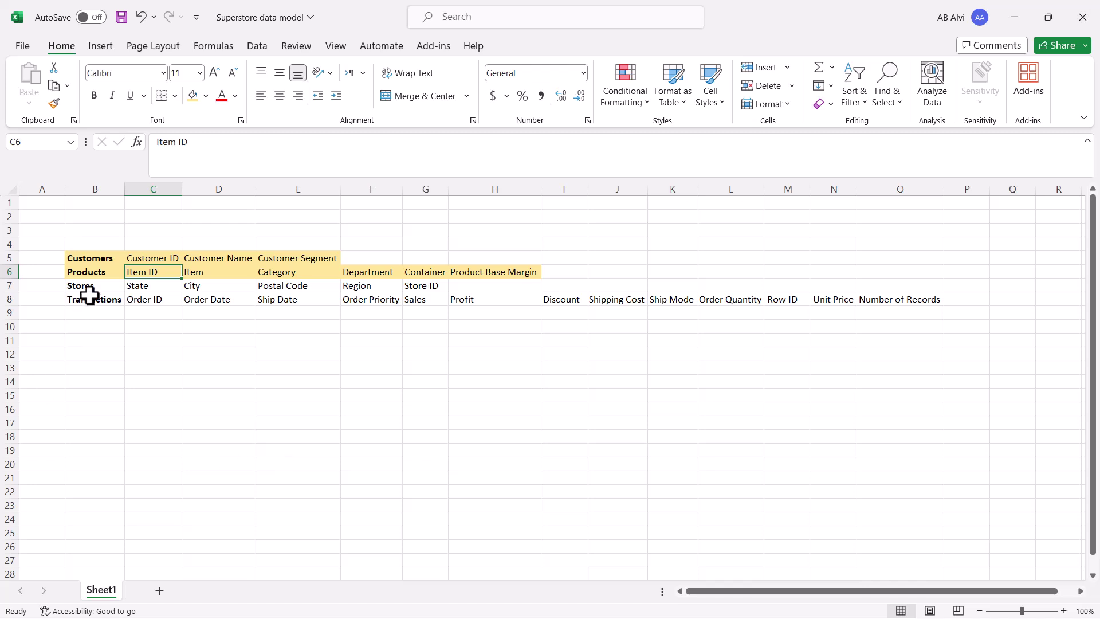
# Review the Customers, Products and Transactions rows of the data model outline, focusing on the Order Date and Ship Date fields
pyautogui.moveTo(93, 257); pyautogui.dragTo(96, 277)
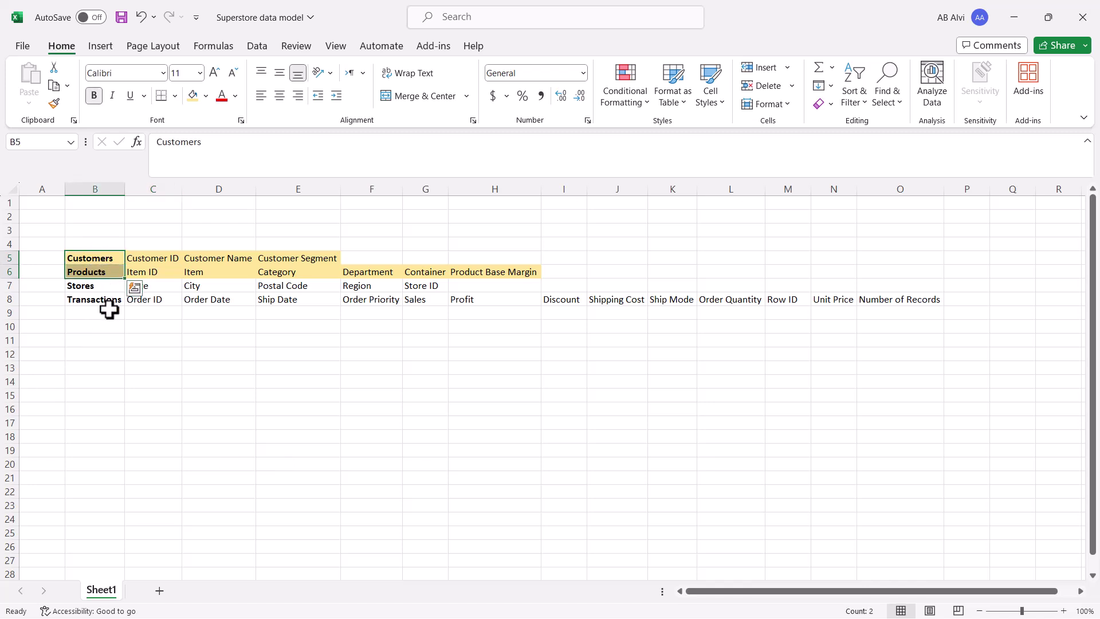
pyautogui.click(154, 300)
pyautogui.click(92, 295)
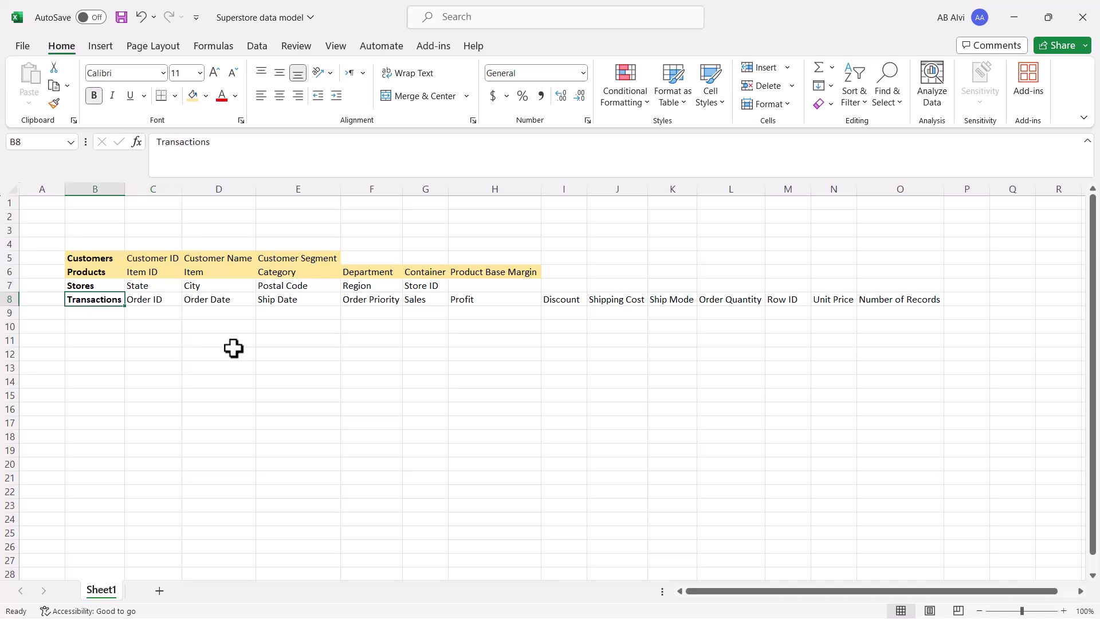
pyautogui.moveTo(163, 297); pyautogui.dragTo(910, 297)
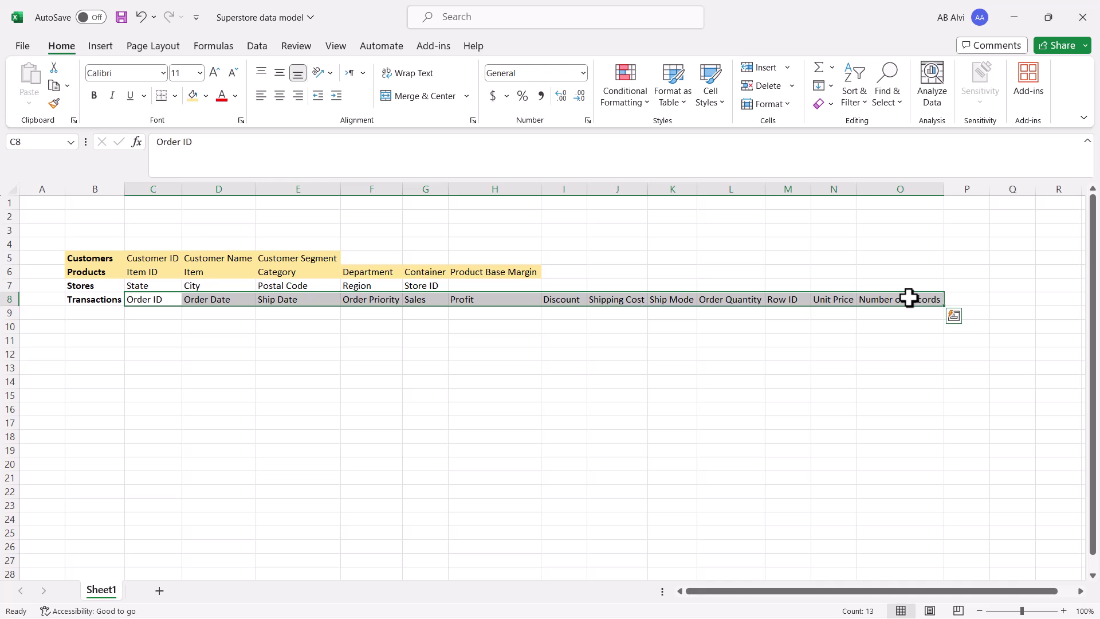
pyautogui.click(417, 325)
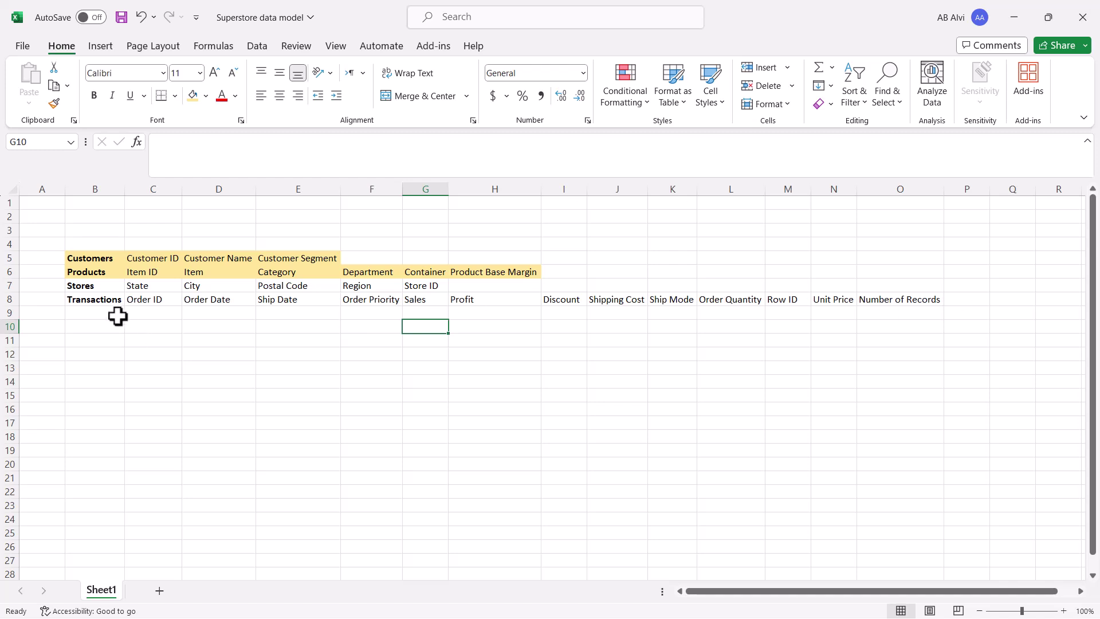
pyautogui.click(213, 296)
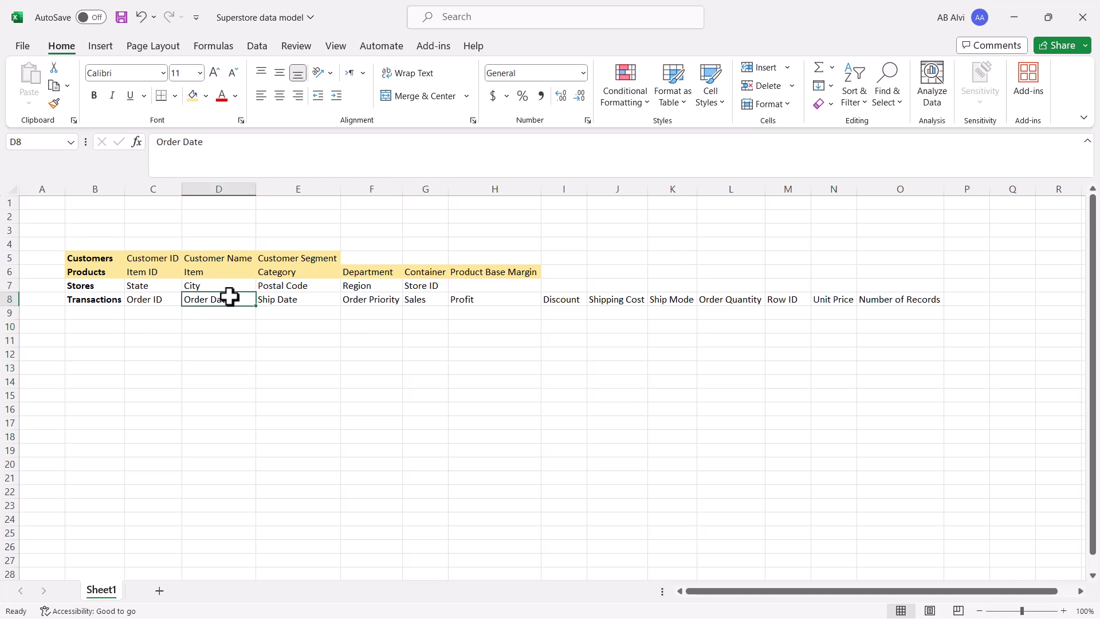
pyautogui.moveTo(213, 297); pyautogui.dragTo(287, 295)
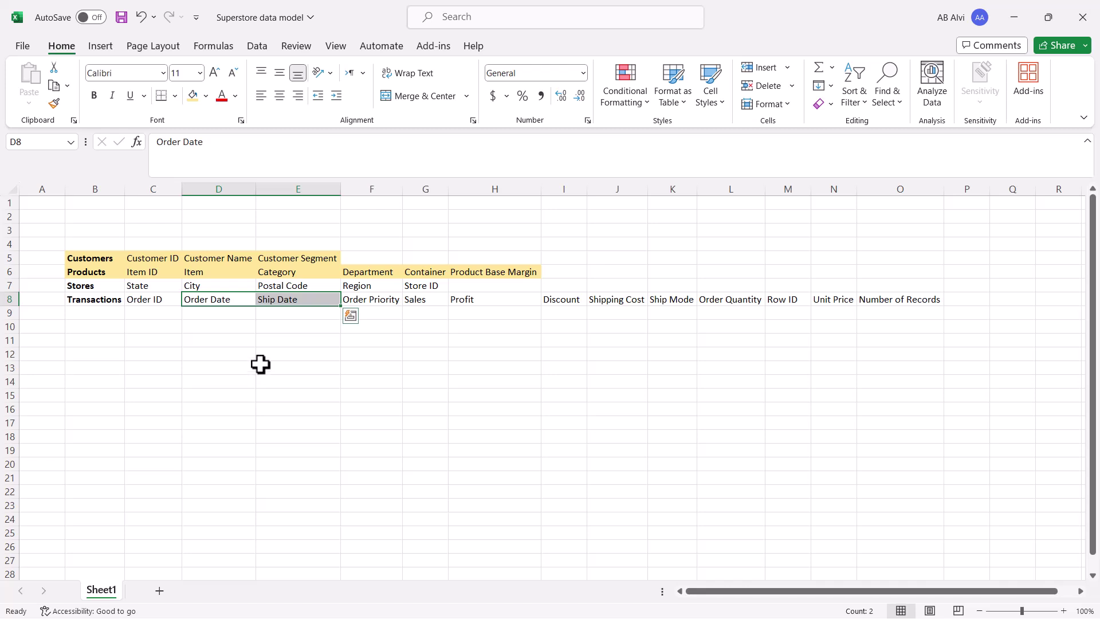
pyautogui.click(258, 367)
pyautogui.click(223, 299)
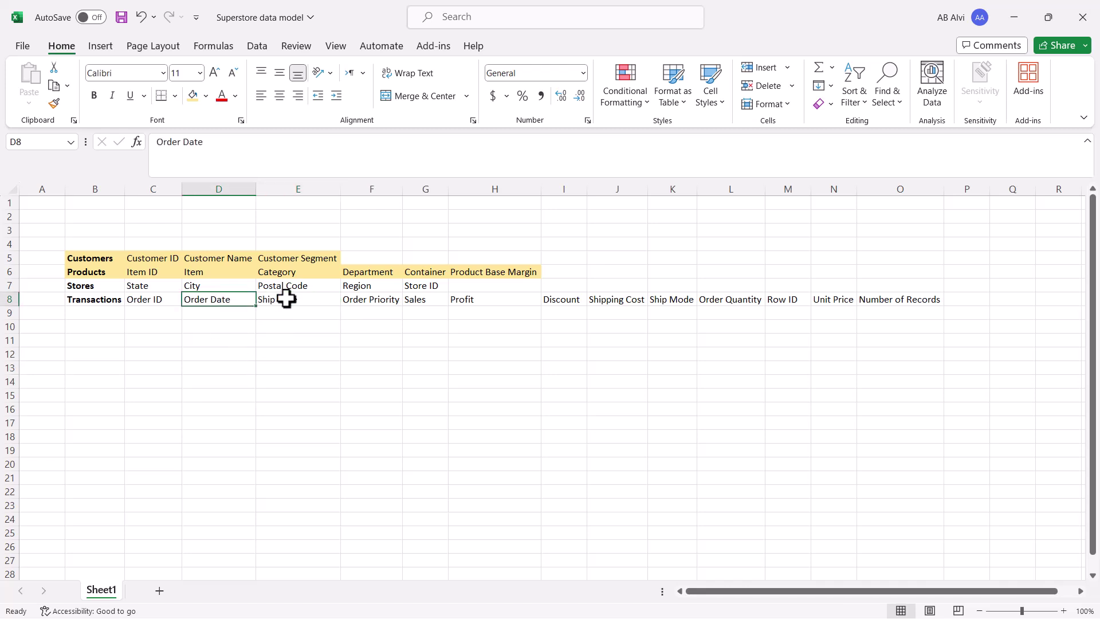
pyautogui.click(286, 299)
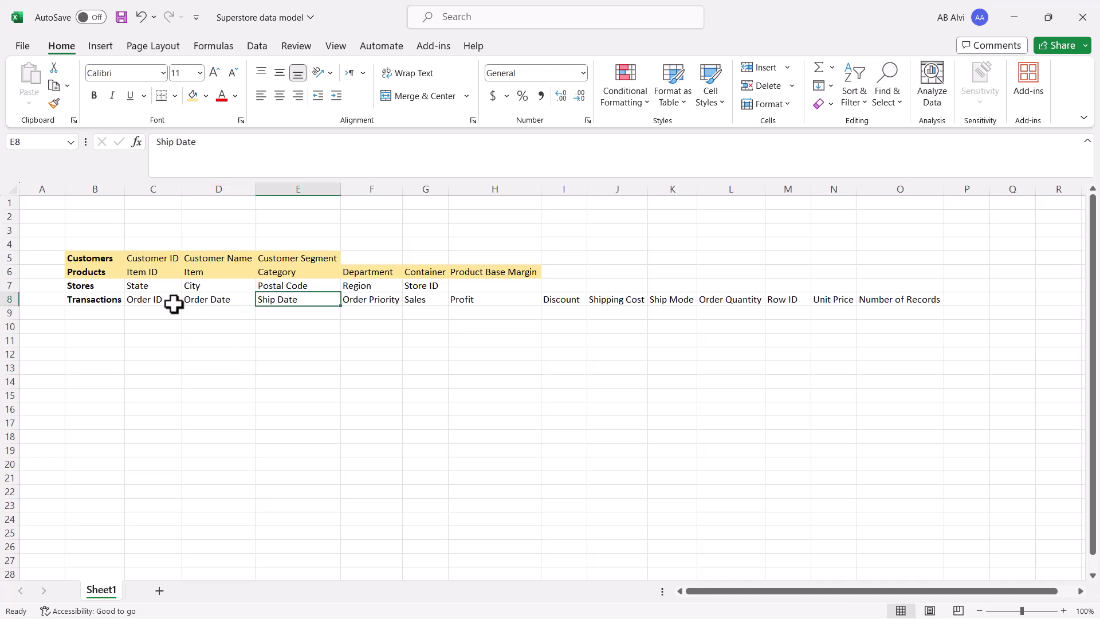
# Add a bold row label "Dates" in cell B9, directly below Transactions
pyautogui.click(100, 314)
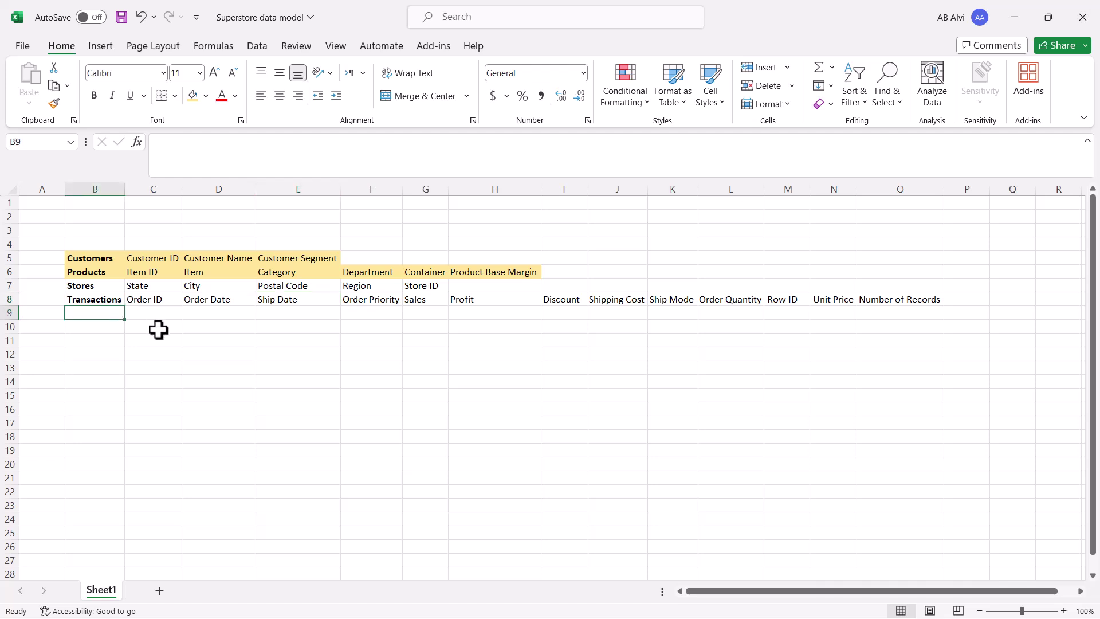
pyautogui.write('Dates')
pyautogui.click(159, 330)
pyautogui.click(96, 311)
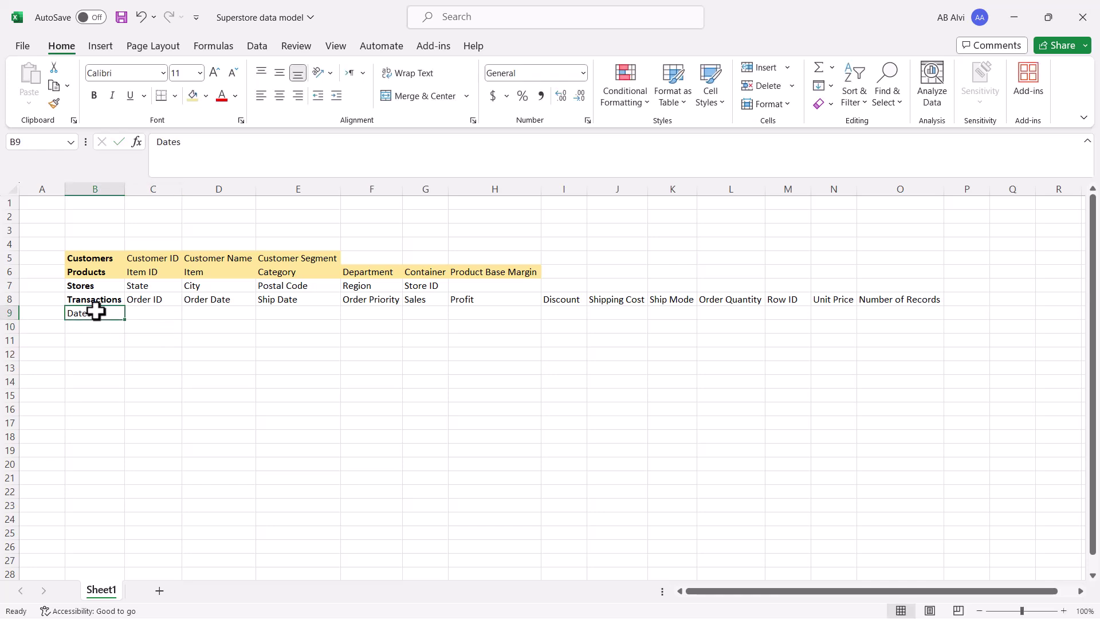
pyautogui.click(95, 96)
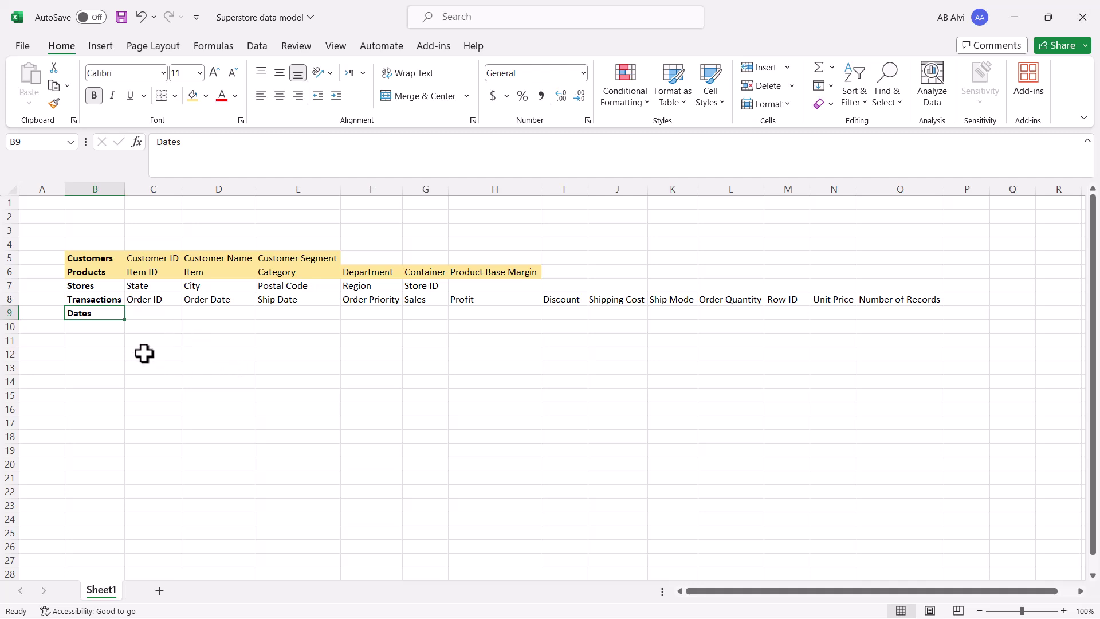
# Enter "Date" in cell C9 as the field of the Dates table
pyautogui.click(158, 312)
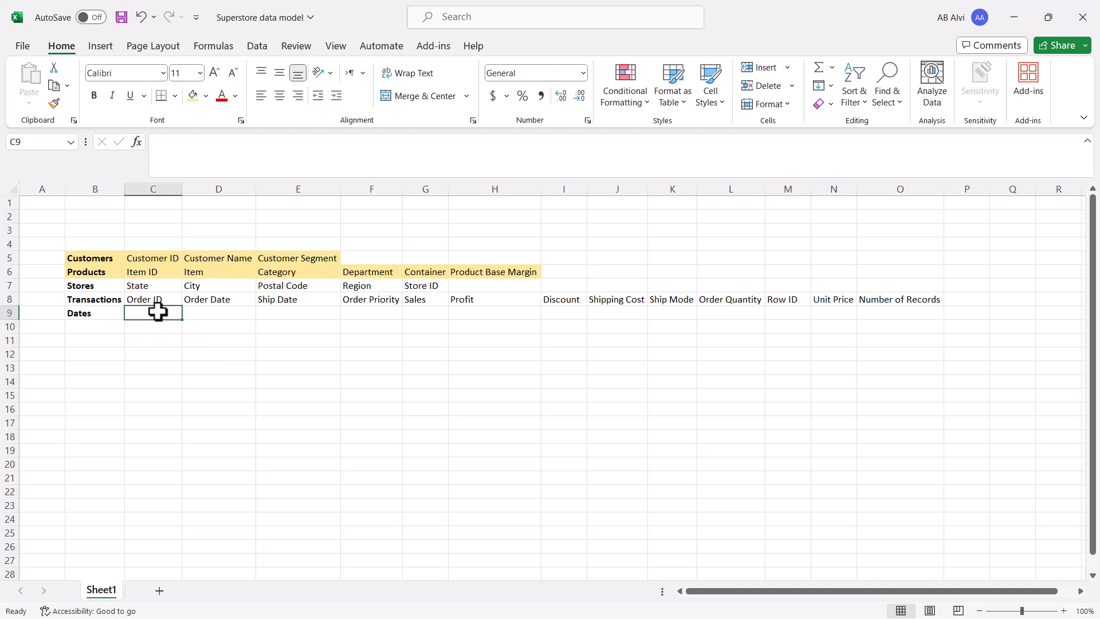
pyautogui.write('Date')
pyautogui.click(189, 327)
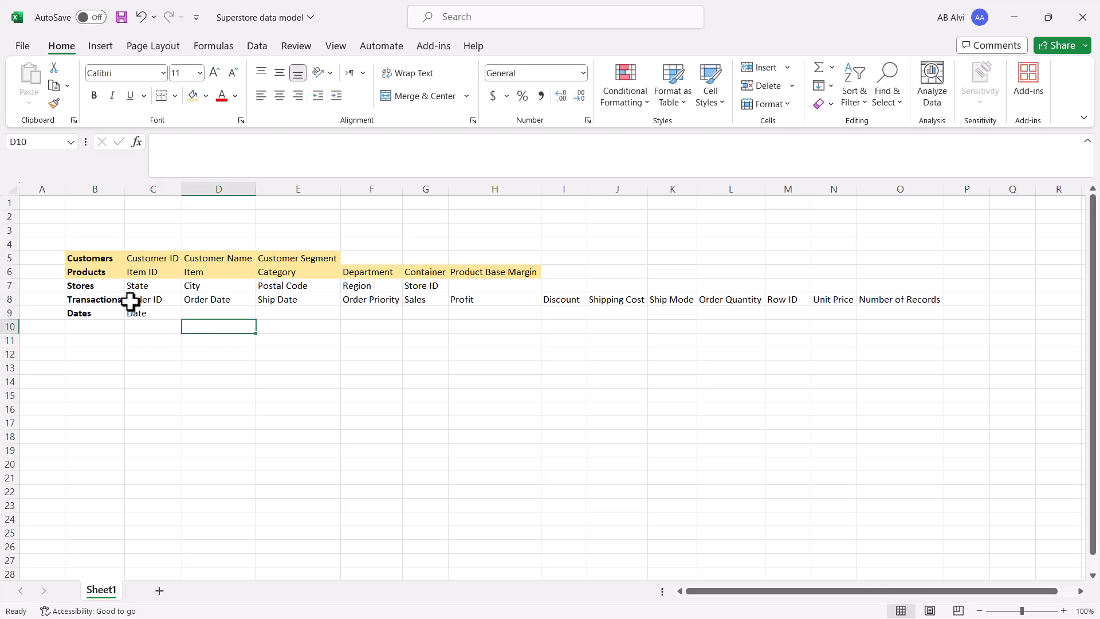
# Compare the Dates table's Date field with Order Date and Ship Date, and review the Transactions fields from Order ID to Number of Records
pyautogui.click(148, 314)
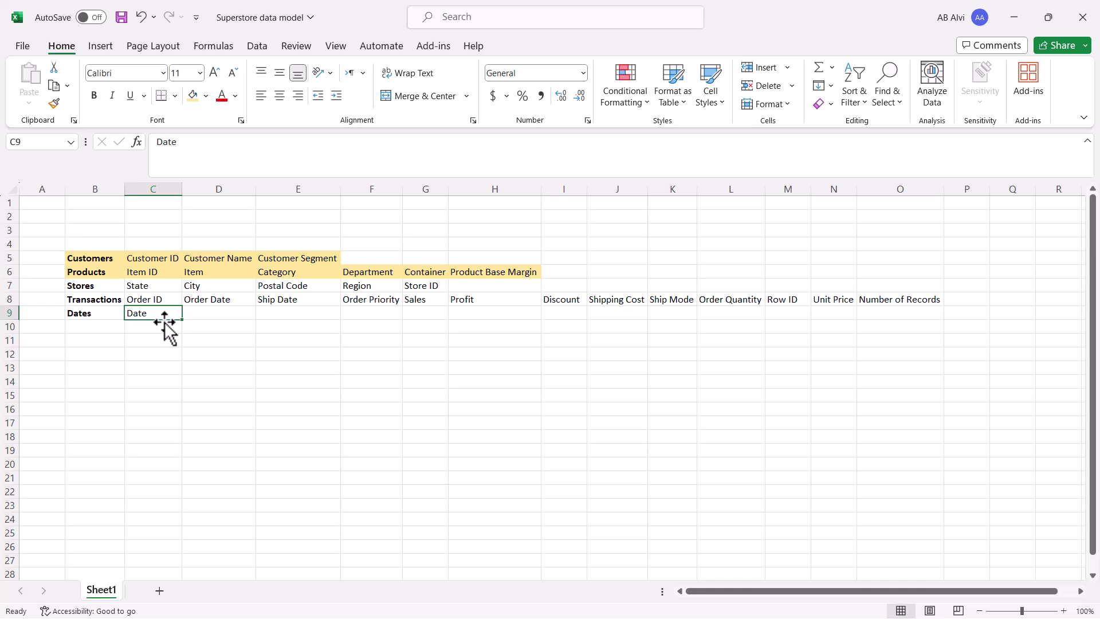
pyautogui.click(212, 298)
pyautogui.click(275, 297)
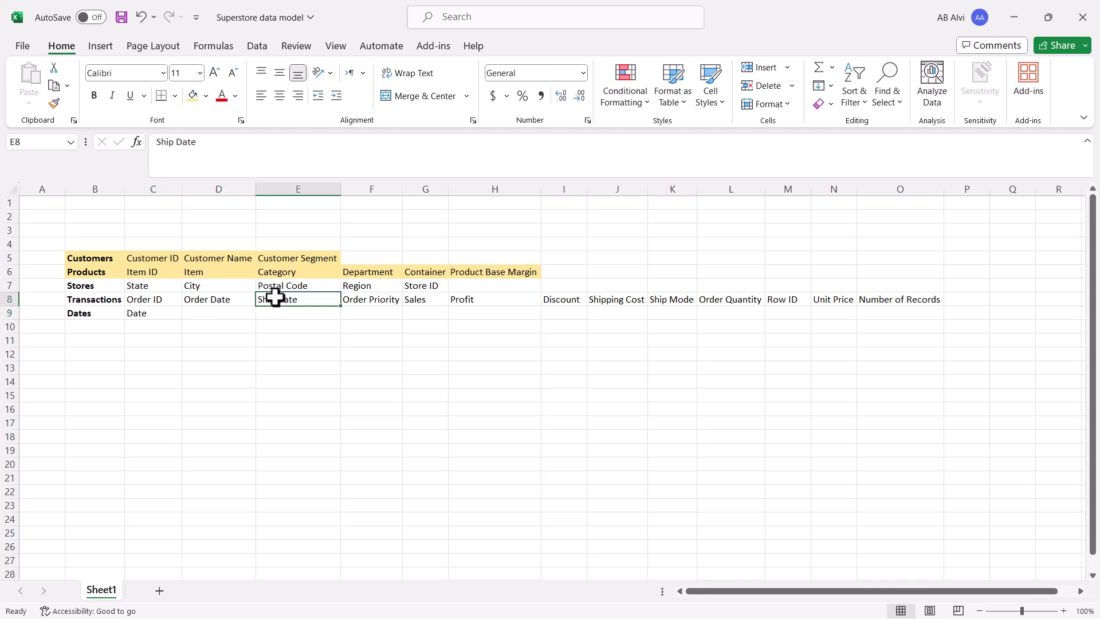
pyautogui.click(149, 314)
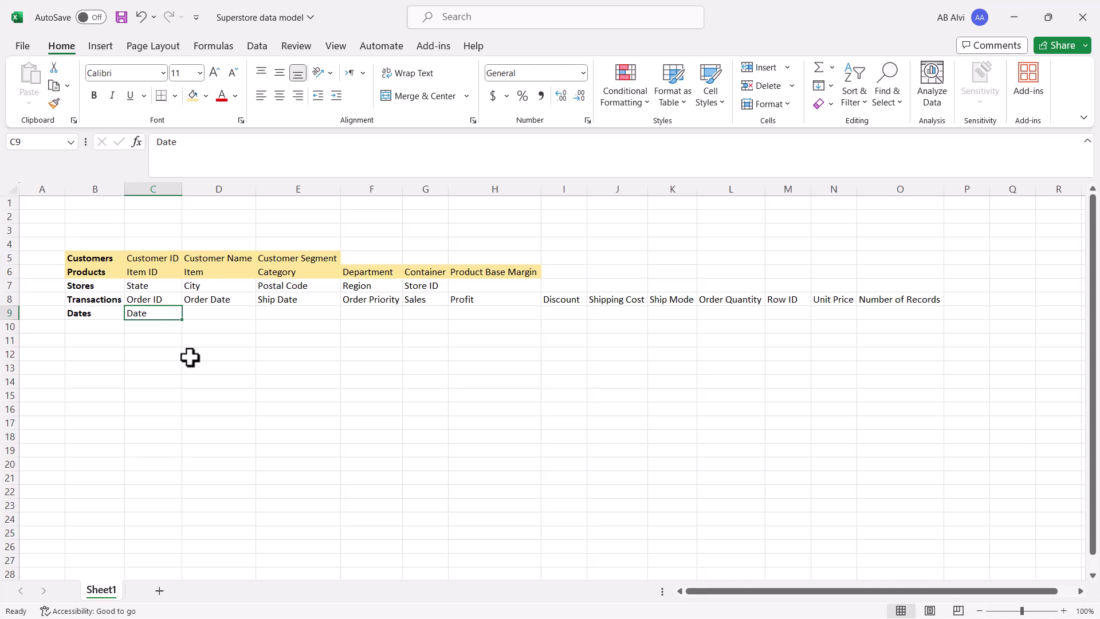
pyautogui.click(102, 314)
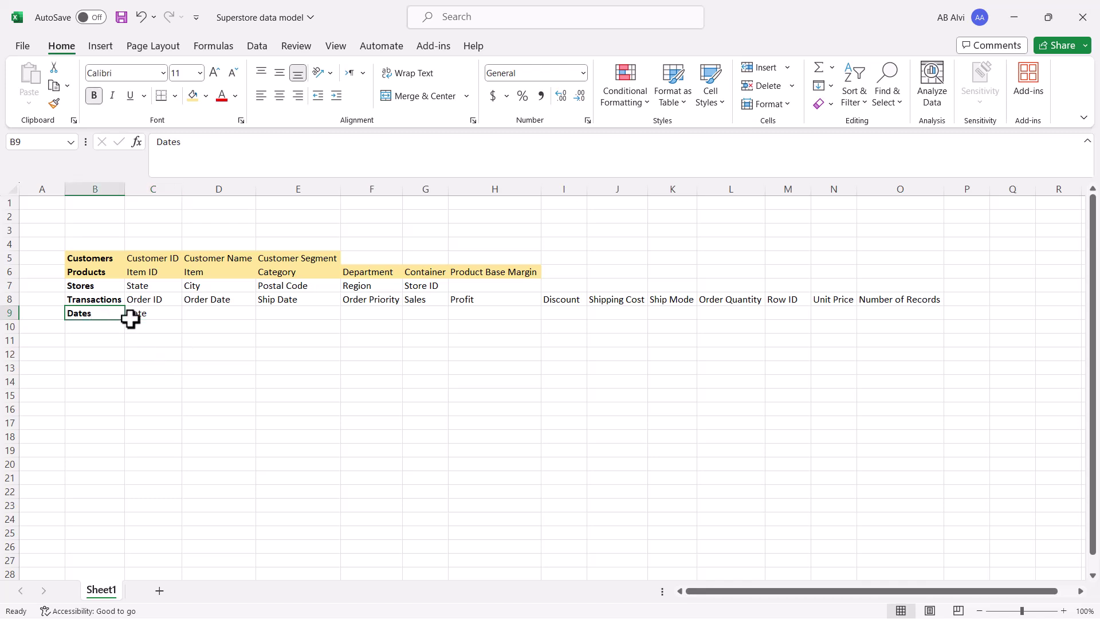
pyautogui.click(137, 314)
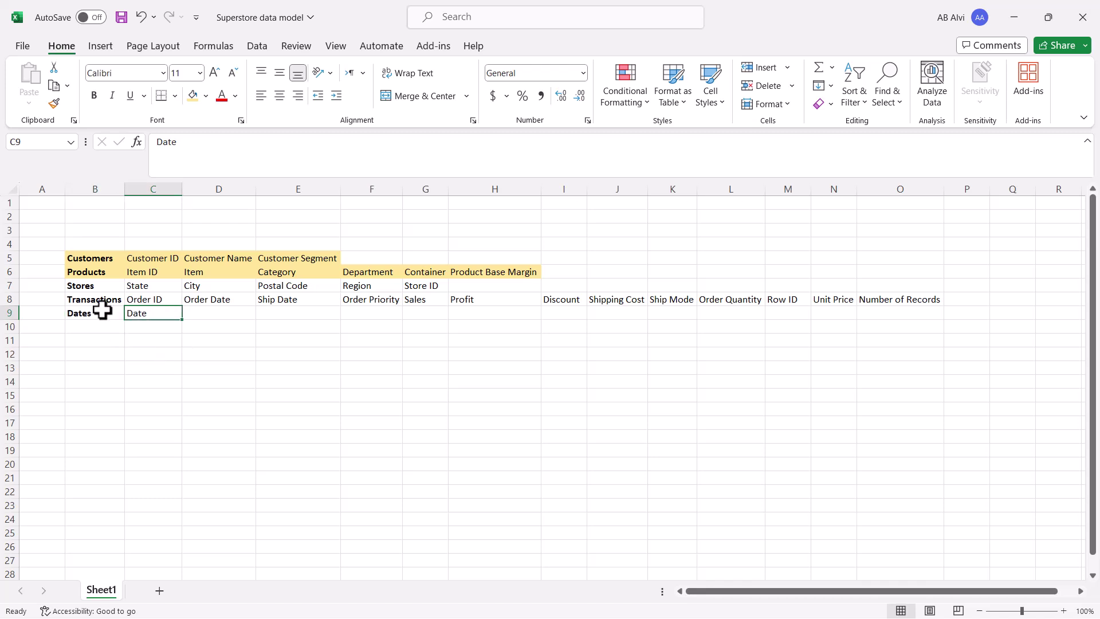
pyautogui.click(97, 313)
pyautogui.hotkey('ctrl', 'z')
pyautogui.click(138, 313)
pyautogui.click(72, 299)
pyautogui.moveTo(140, 298); pyautogui.dragTo(903, 299)
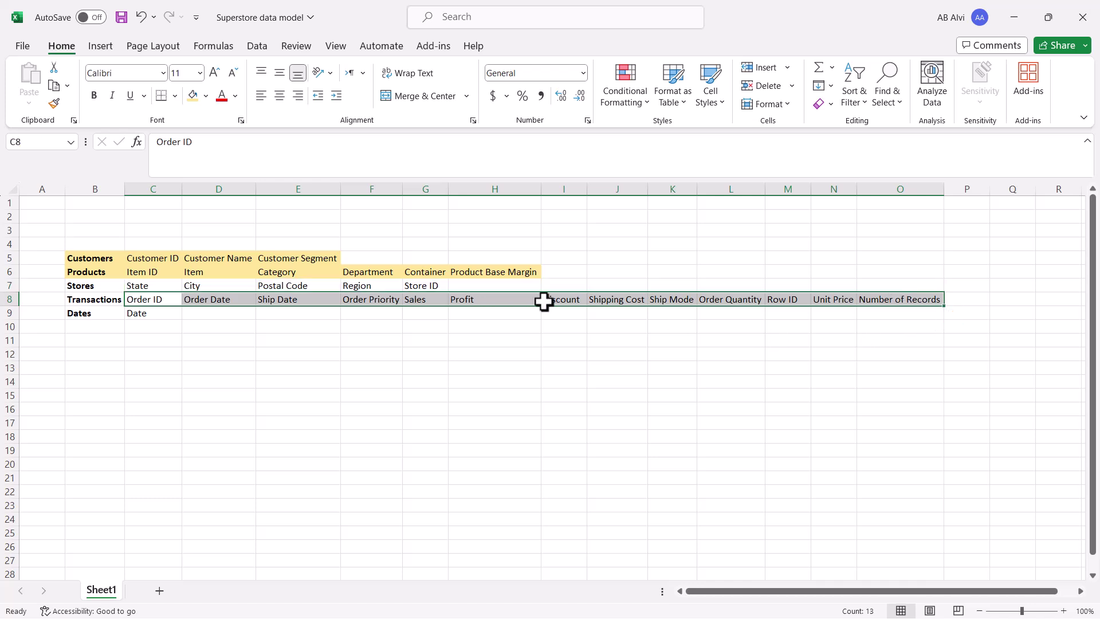
# Add "Customer ID" to the end of the Transactions row in cell P8 and fit column P to its content
pyautogui.click(973, 300)
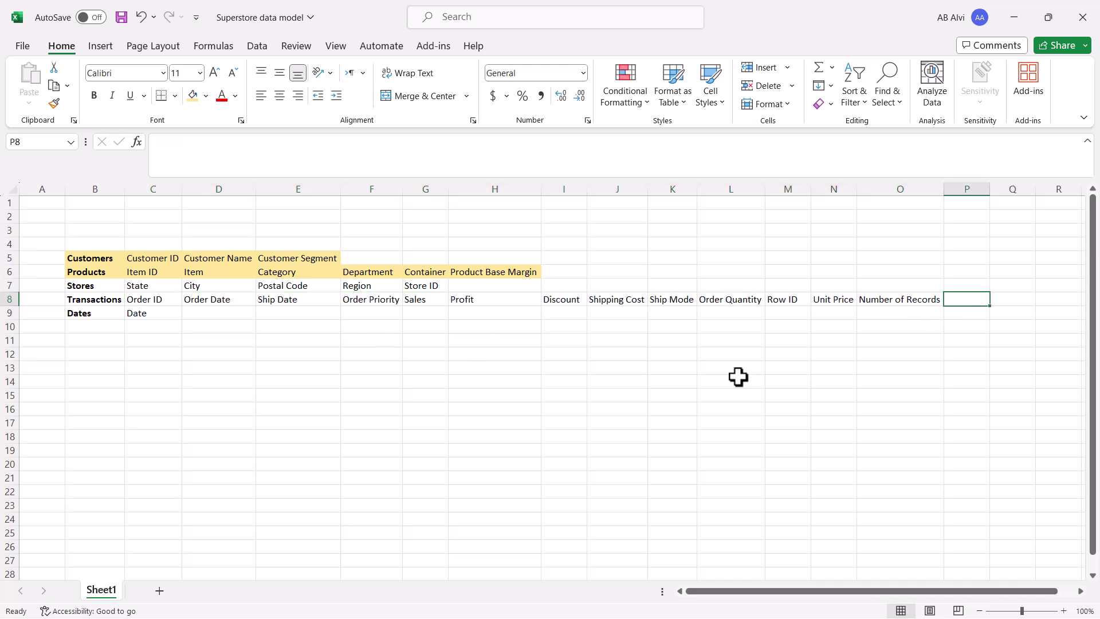
pyautogui.write('Custome')
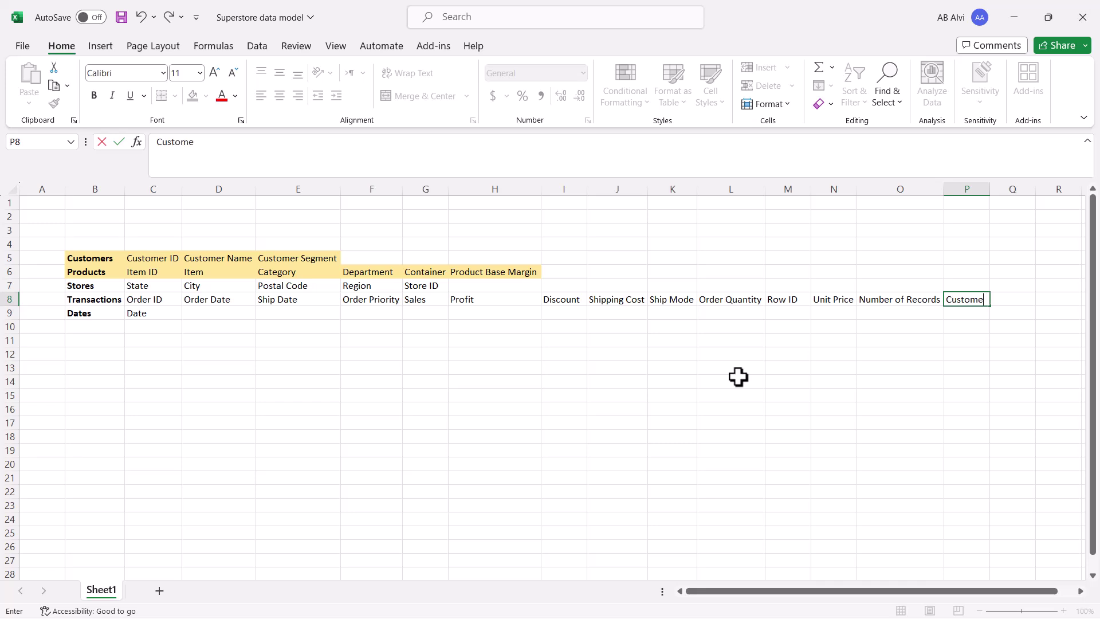
pyautogui.write('r ID')
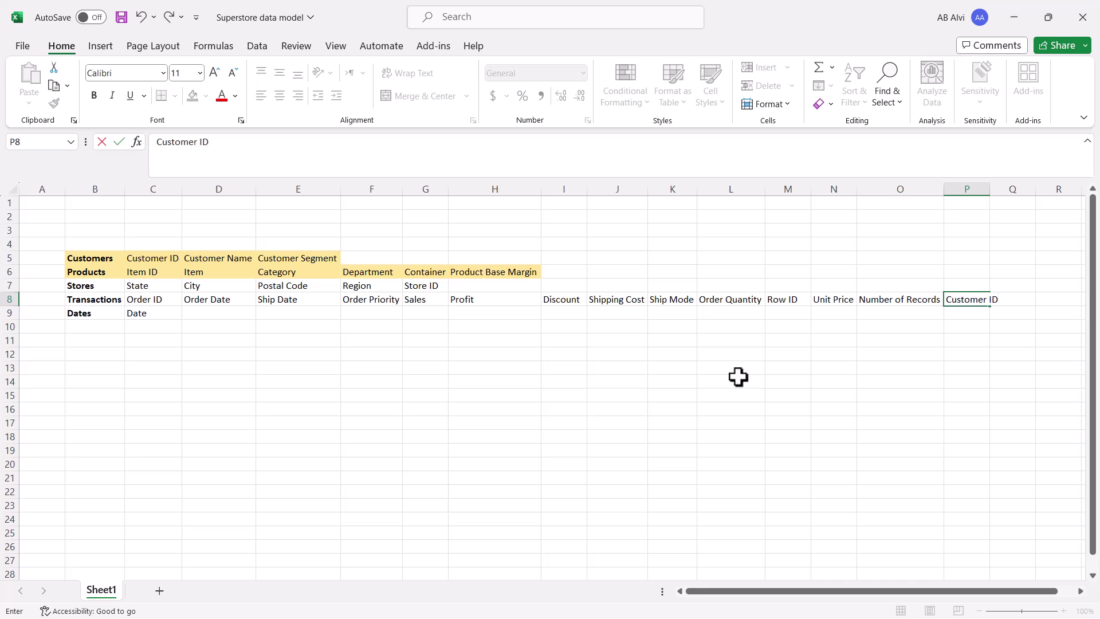
pyautogui.click(1029, 368)
pyautogui.click(976, 298)
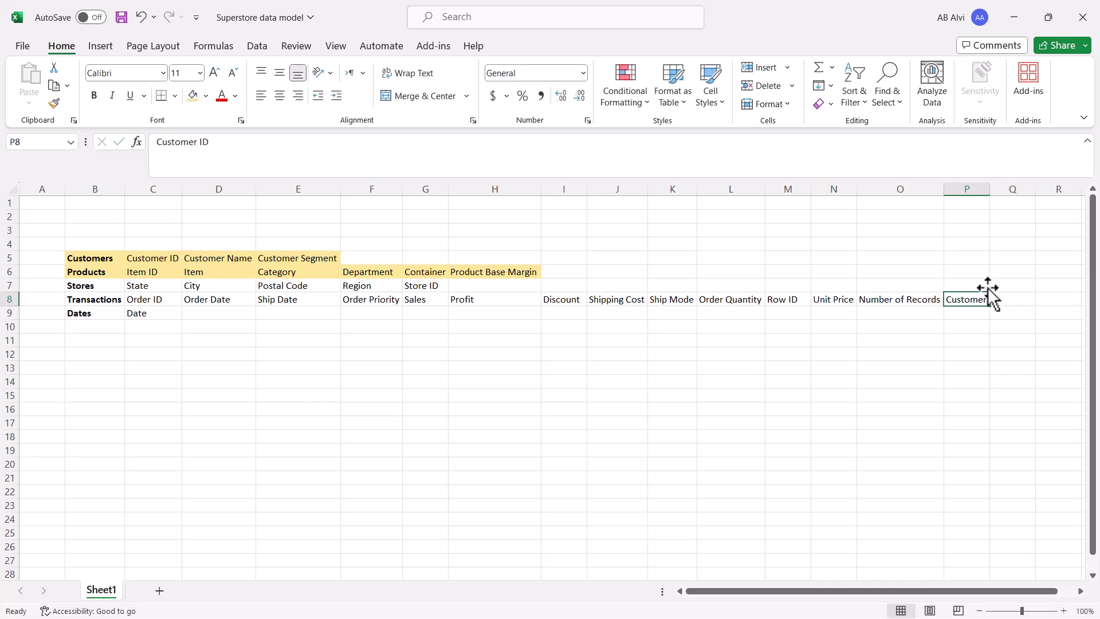
pyautogui.doubleClick(990, 189)
# Add "Item ID" to the Transactions row in cell Q8
pyautogui.click(1021, 296)
pyautogui.write('Ite')
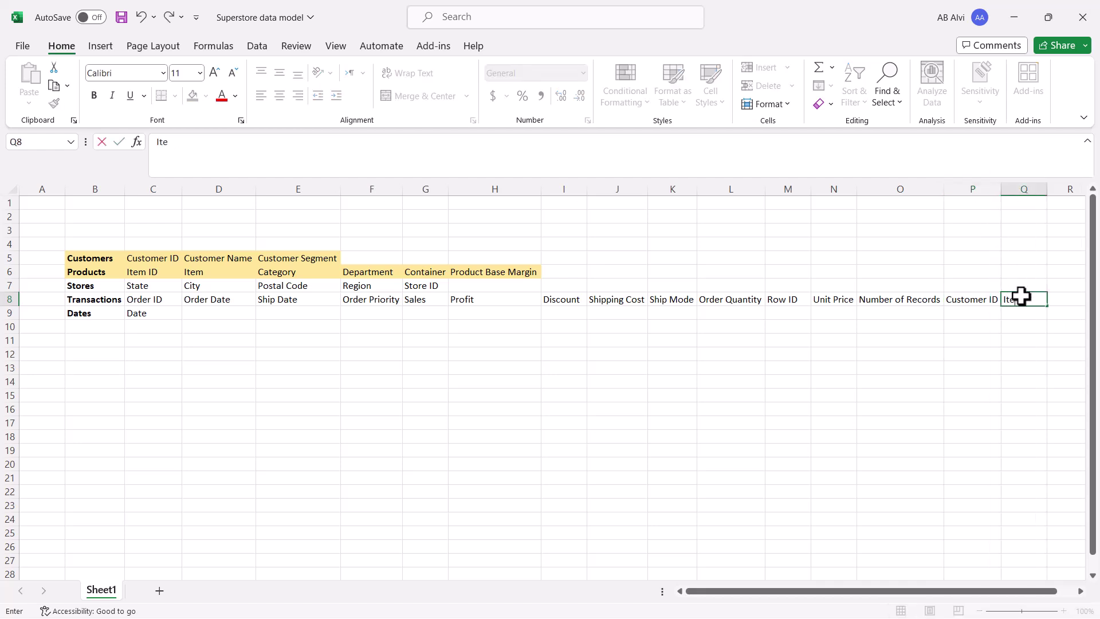
pyautogui.write('m Id')
pyautogui.press('BackSpace')
pyautogui.write('D')
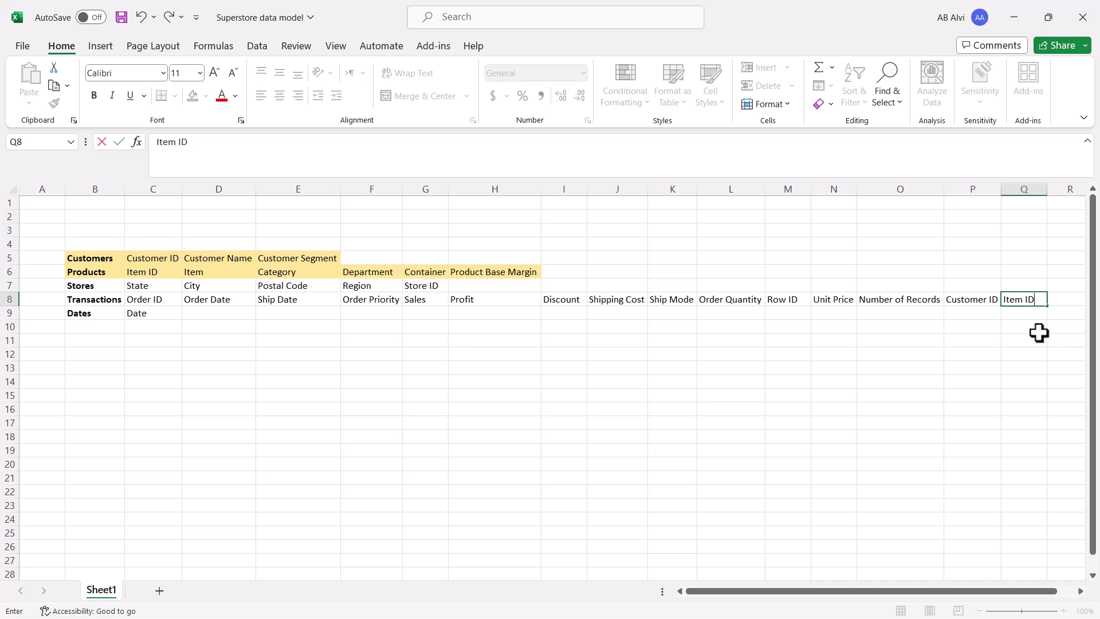
pyautogui.press('Return')
# Add "Store ID" to the Transactions row in cell R8
pyautogui.click(1055, 298)
pyautogui.write('S')
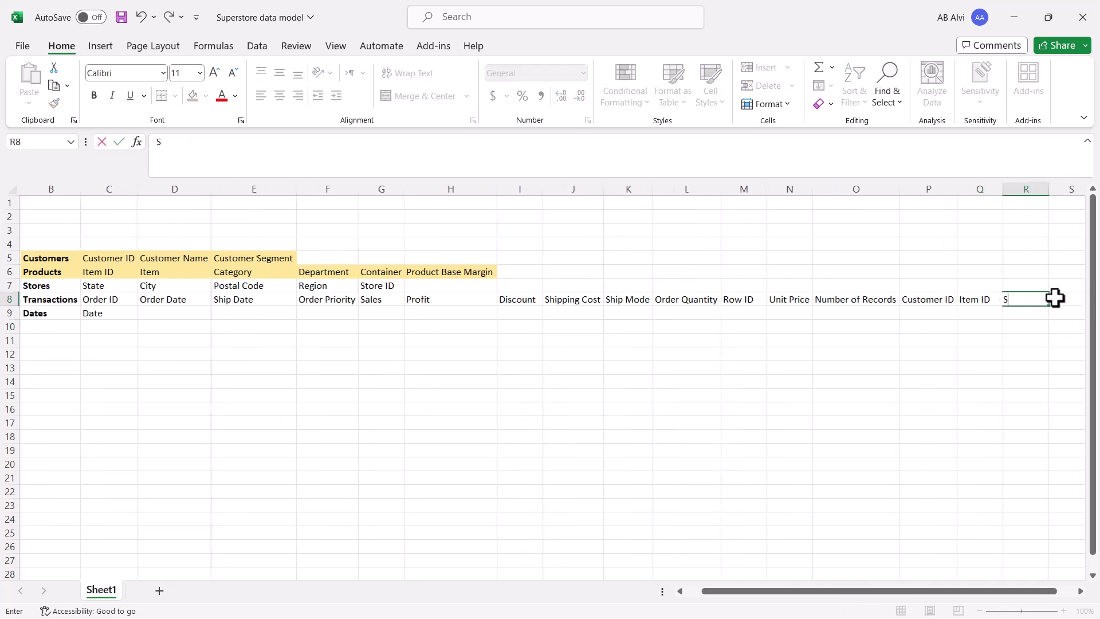
pyautogui.write('tor')
pyautogui.press('BackSpace')
pyautogui.press('BackSpace')
pyautogui.write('t')
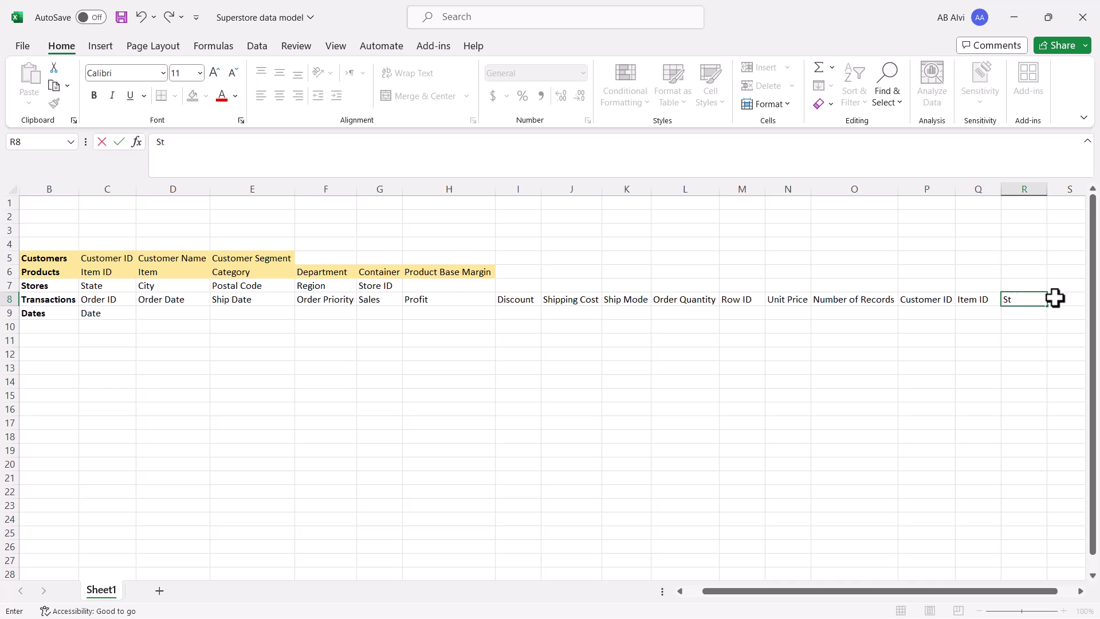
pyautogui.write('ore Id')
pyautogui.press('BackSpace')
pyautogui.write('D')
pyautogui.click(802, 369)
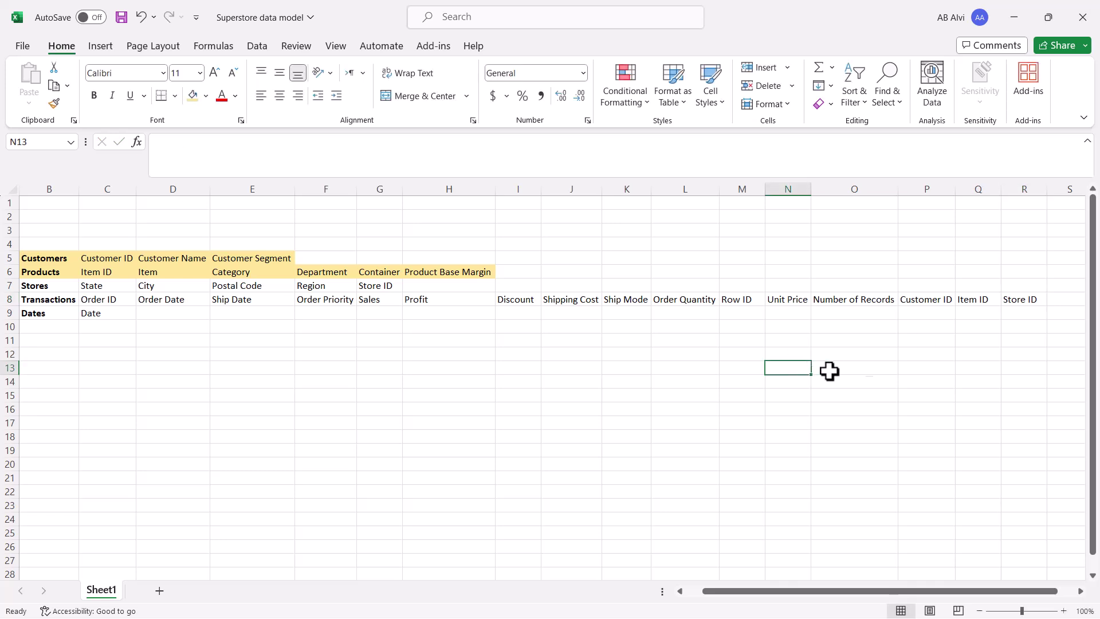
# Set the font colour of Customer ID, Item ID and Store ID in the Transactions row to red
pyautogui.moveTo(919, 299); pyautogui.dragTo(1024, 299)
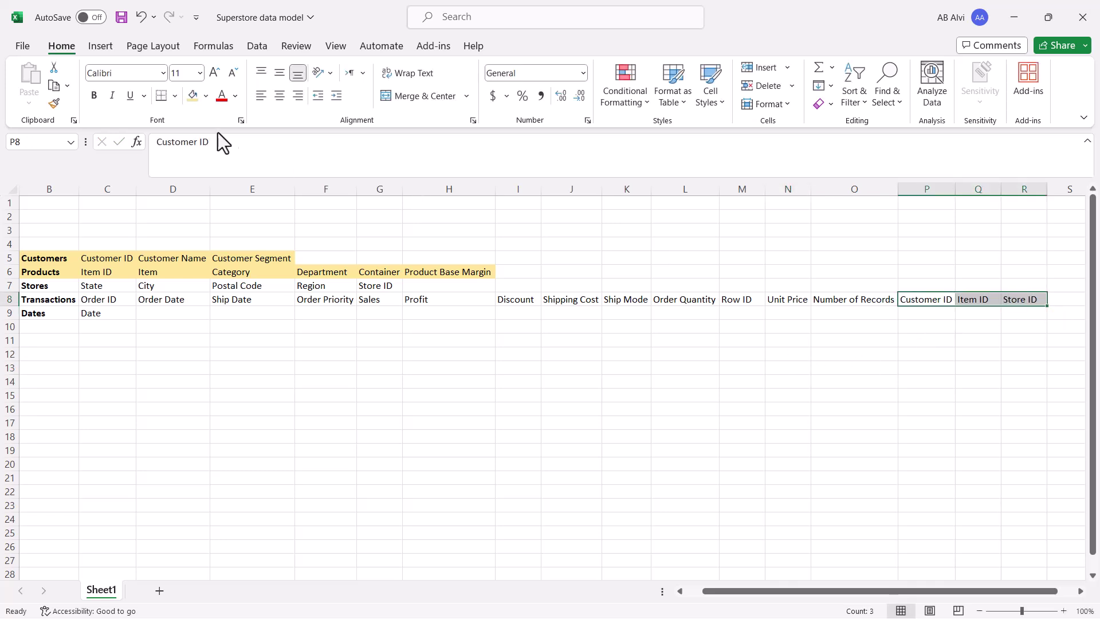
pyautogui.click(222, 96)
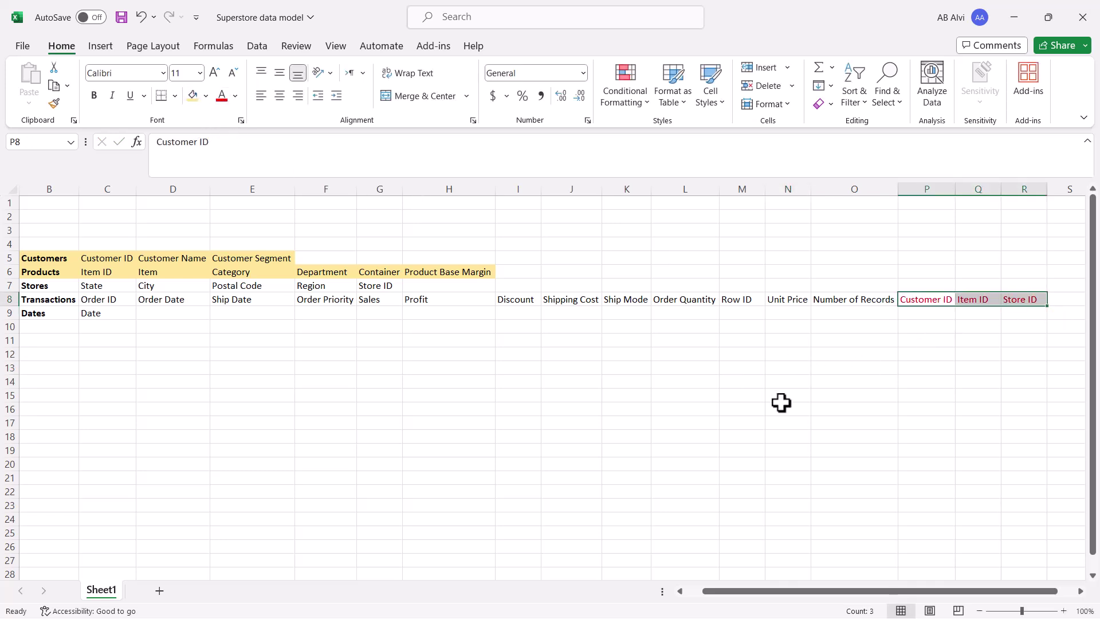
pyautogui.click(781, 403)
pyautogui.moveTo(710, 593); pyautogui.dragTo(686, 598)
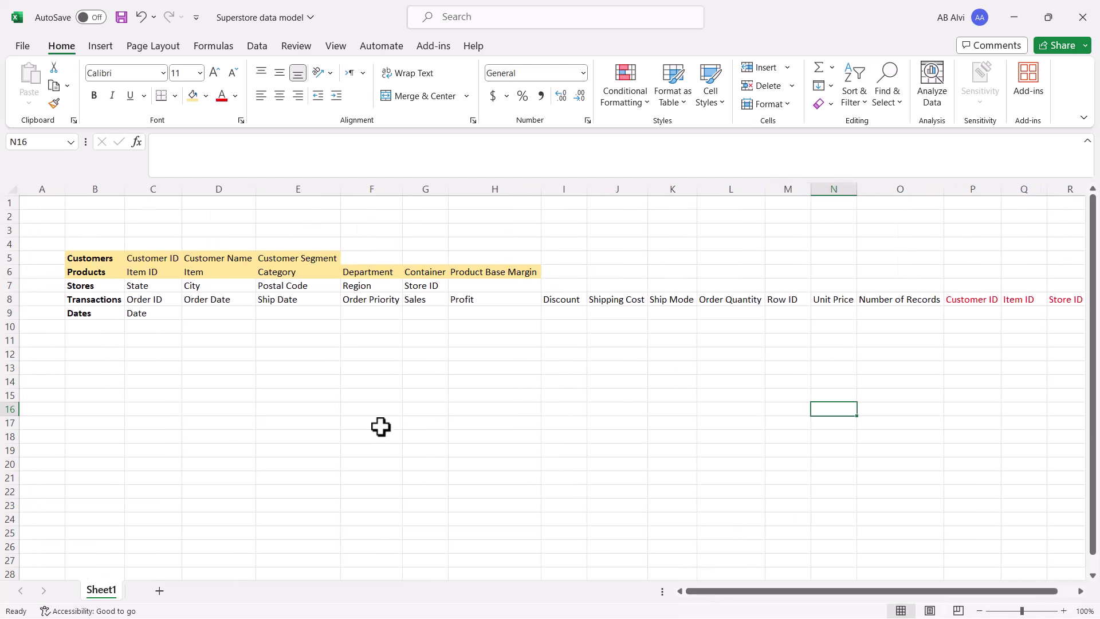
# Set the font colour of Order Date and Ship Date in the Transactions row to red
pyautogui.click(222, 295)
pyautogui.keyDown('ctrl'); pyautogui.click(275, 298); pyautogui.keyUp('ctrl')
pyautogui.click(224, 95)
pyautogui.click(347, 368)
# Review the full list of Transactions fields from Order ID through Store ID
pyautogui.click(144, 301)
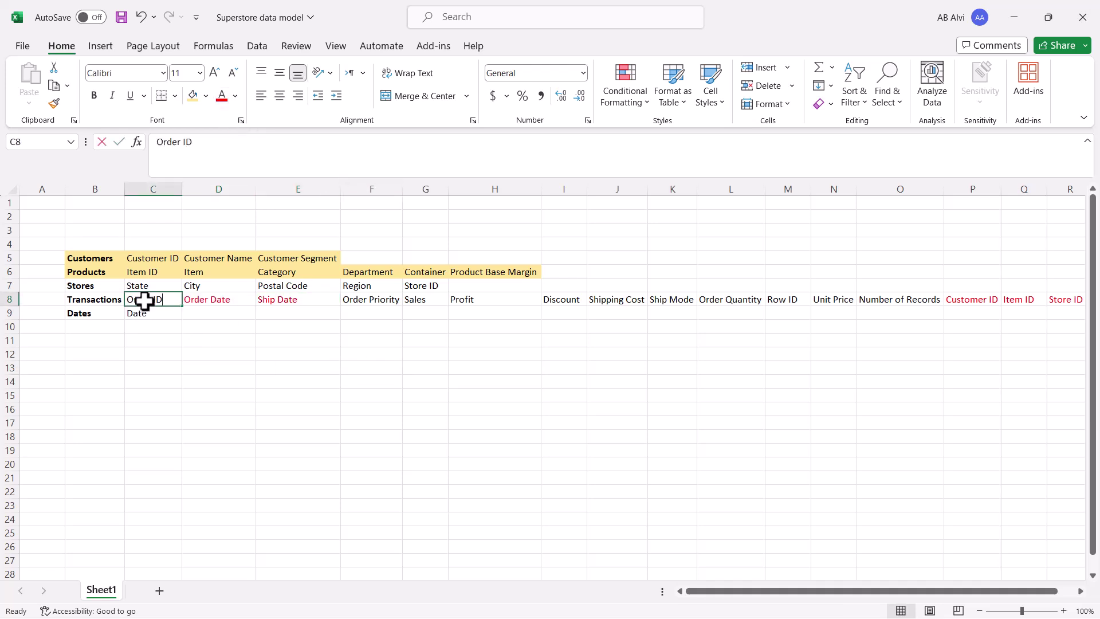
pyautogui.click(189, 295)
pyautogui.moveTo(163, 298); pyautogui.dragTo(1064, 302)
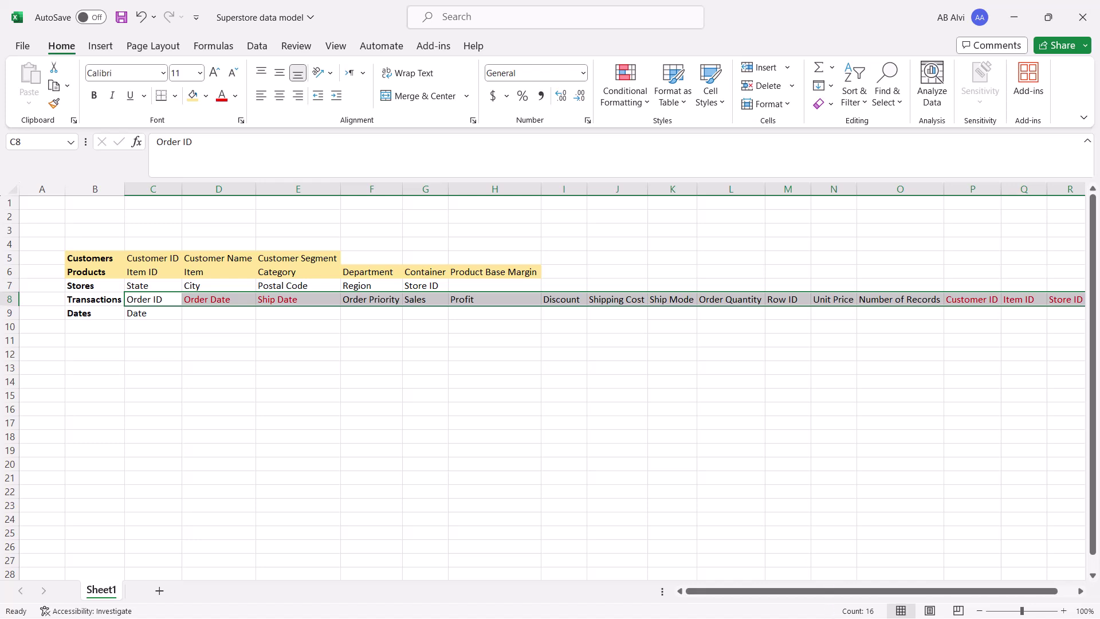
pyautogui.moveTo(830, 601); pyautogui.dragTo(884, 617)
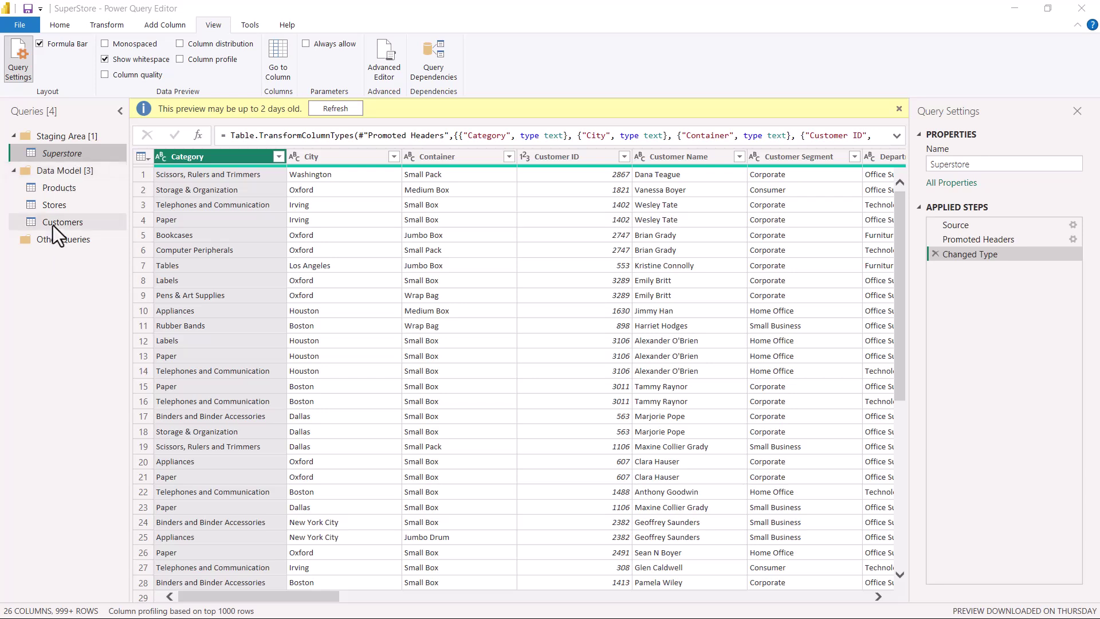
# In the Power Query Editor, create a reference of the Superstore query and move it into the Data Model group
pyautogui.rightClick(67, 153)
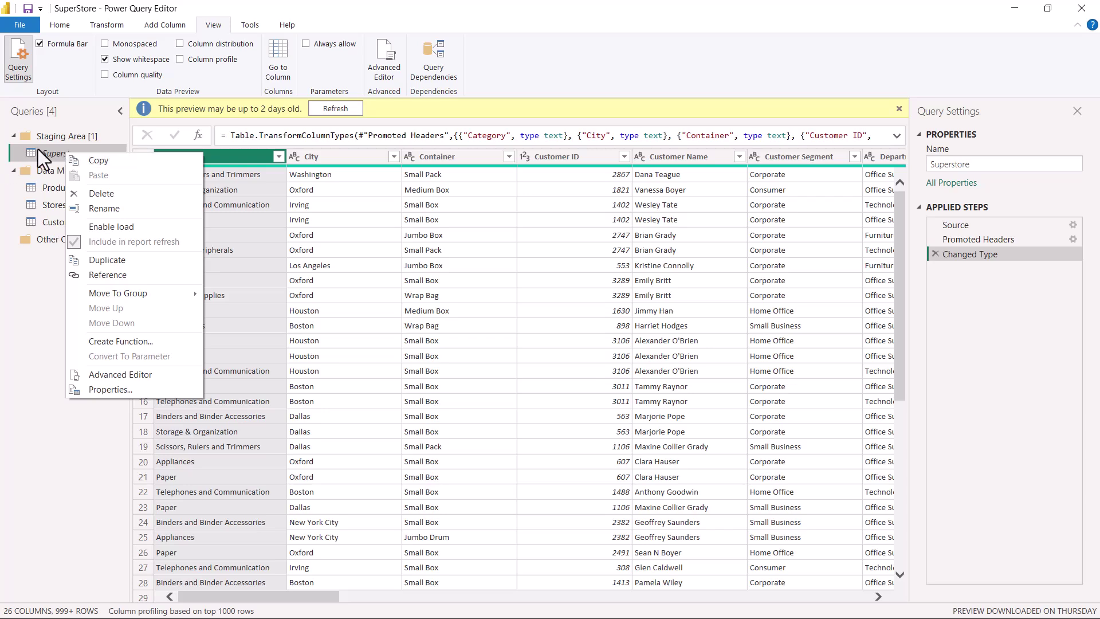
pyautogui.click(100, 277)
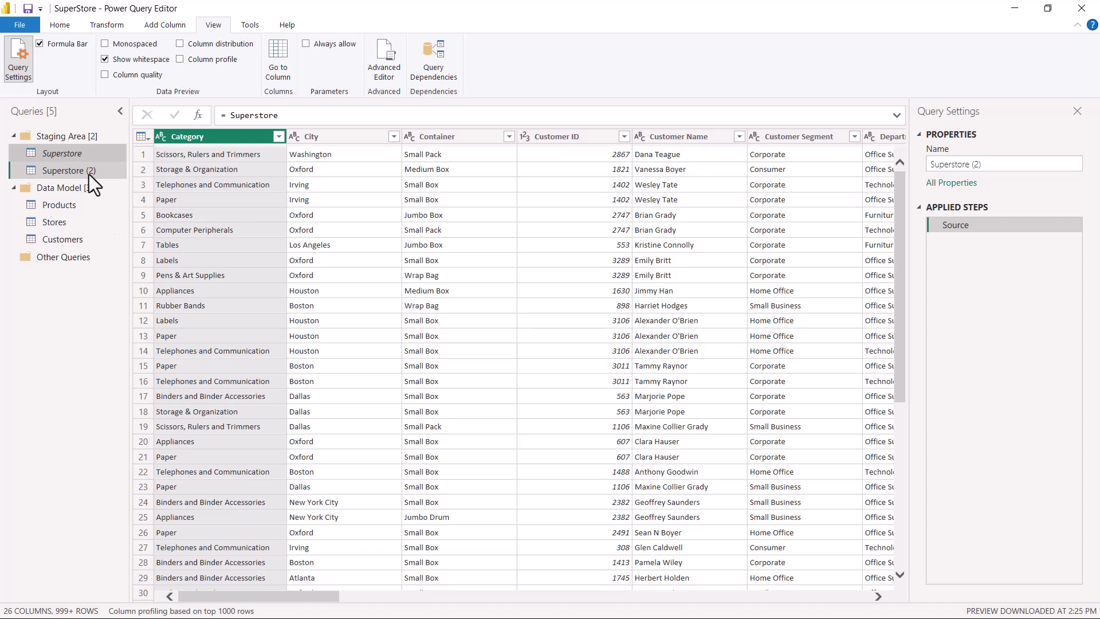
pyautogui.moveTo(79, 171); pyautogui.dragTo(74, 231)
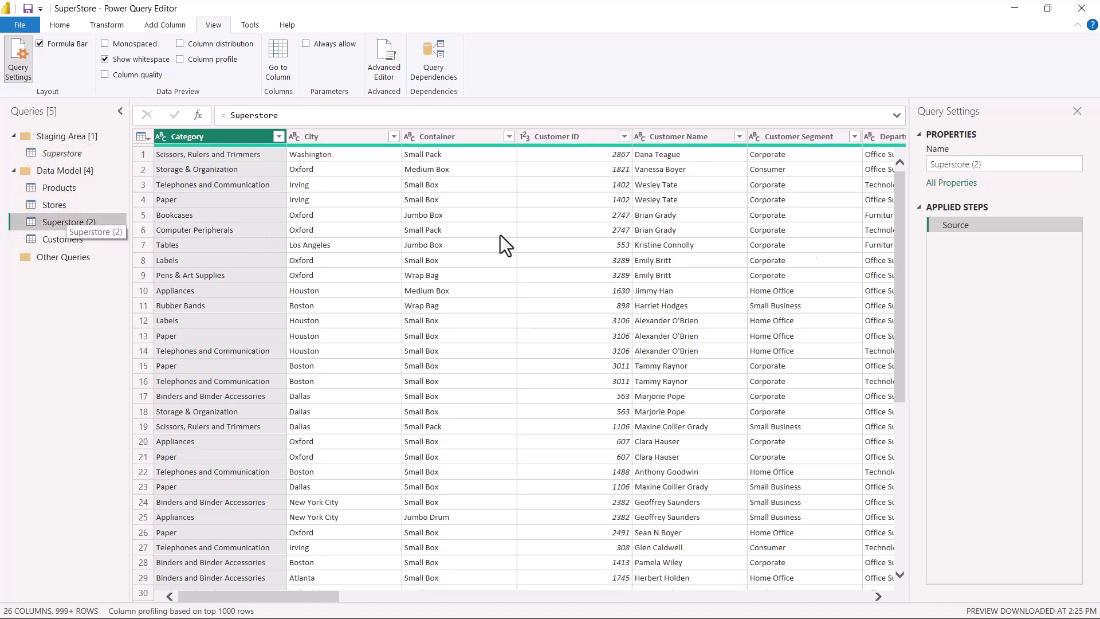
# Rename the new query that references Superstore as Transactions
pyautogui.moveTo(990, 164); pyautogui.dragTo(925, 173)
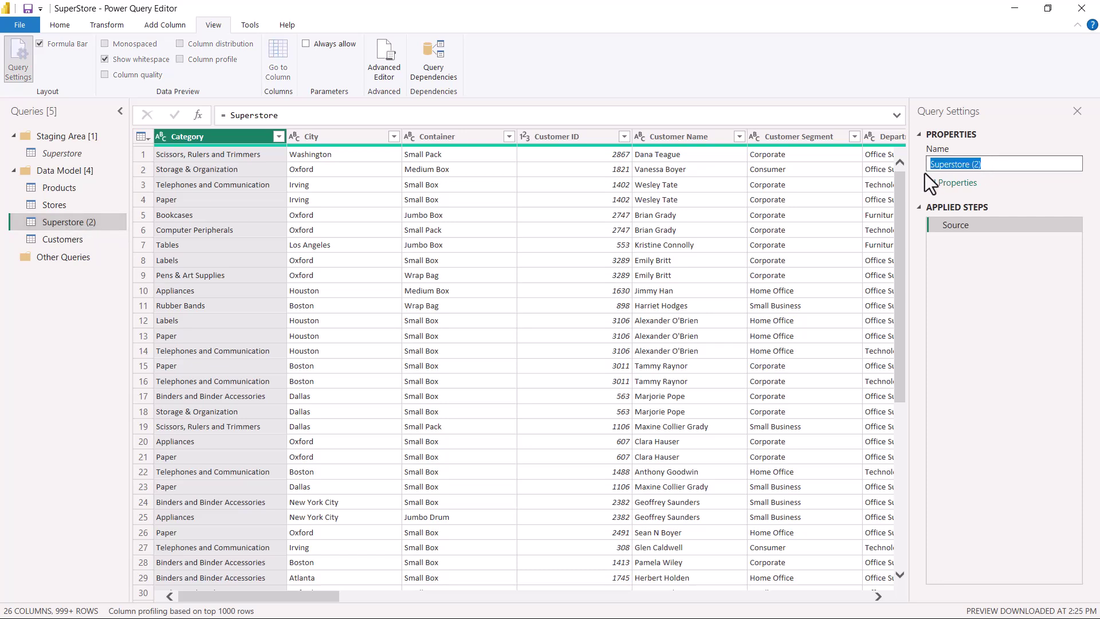
pyautogui.write('Transactions')
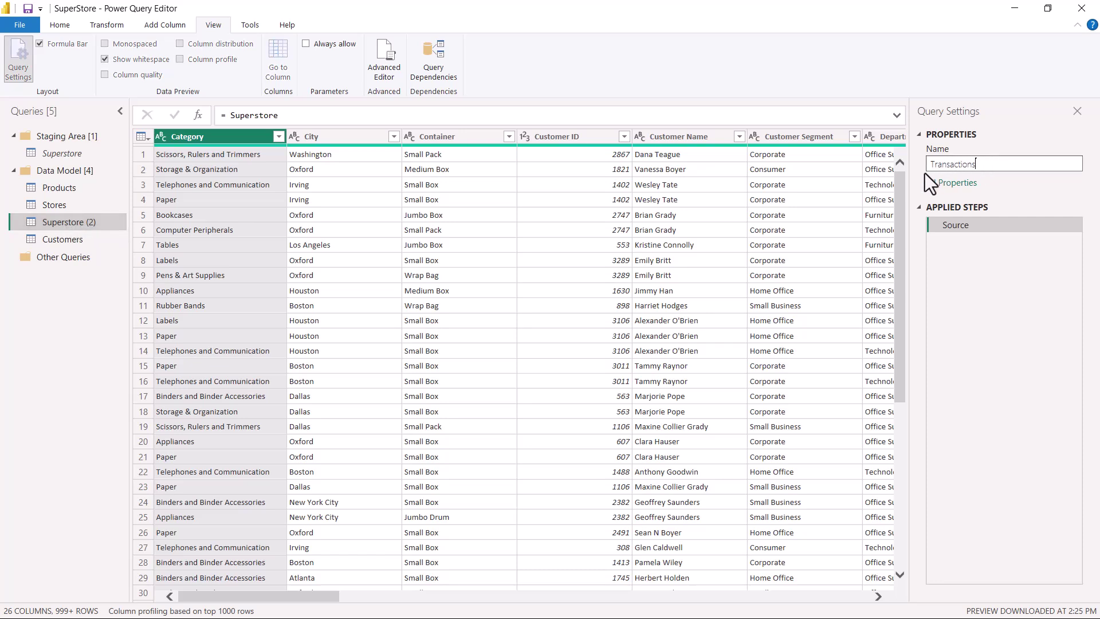
pyautogui.press('Return')
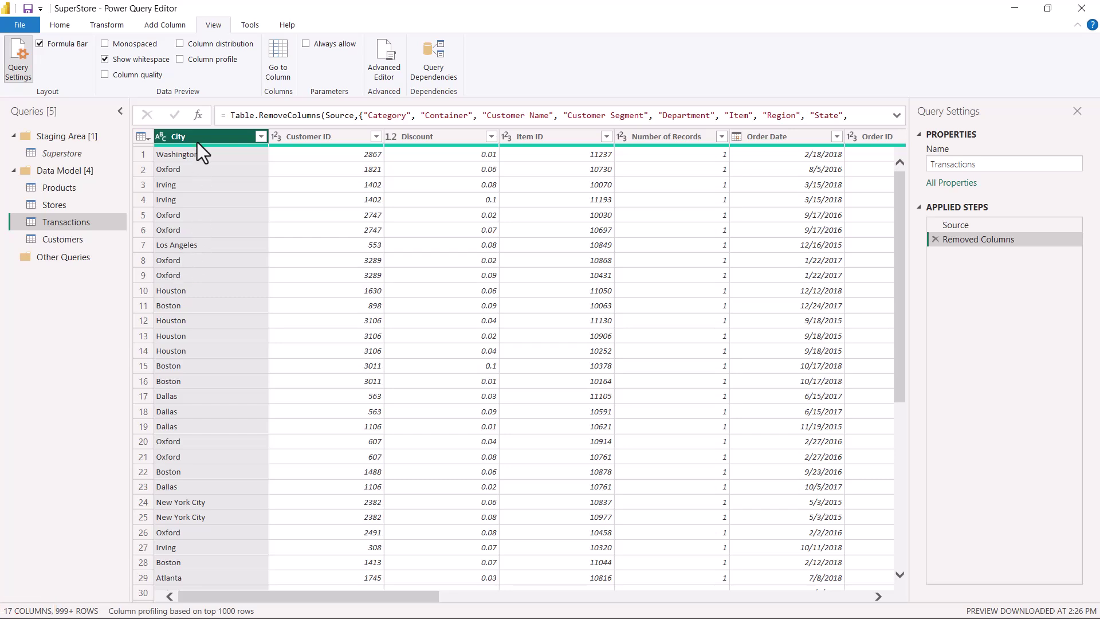
# Examine the City and Postal Code columns in the Transactions query
pyautogui.moveTo(268, 603); pyautogui.dragTo(537, 604)
pyautogui.click(468, 140)
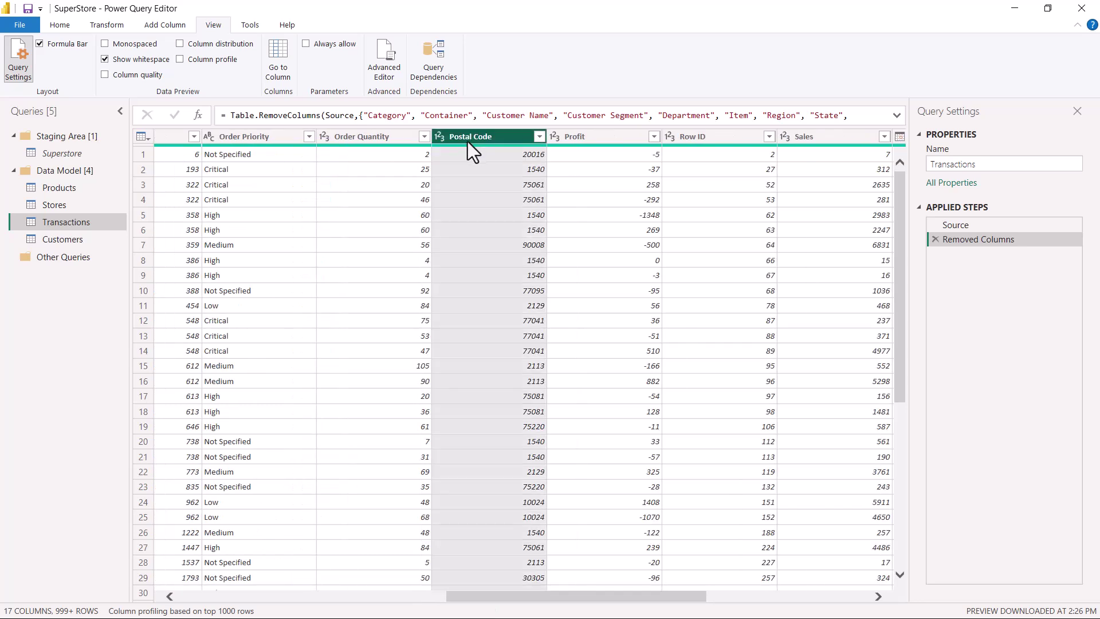
pyautogui.moveTo(471, 604); pyautogui.dragTo(248, 604)
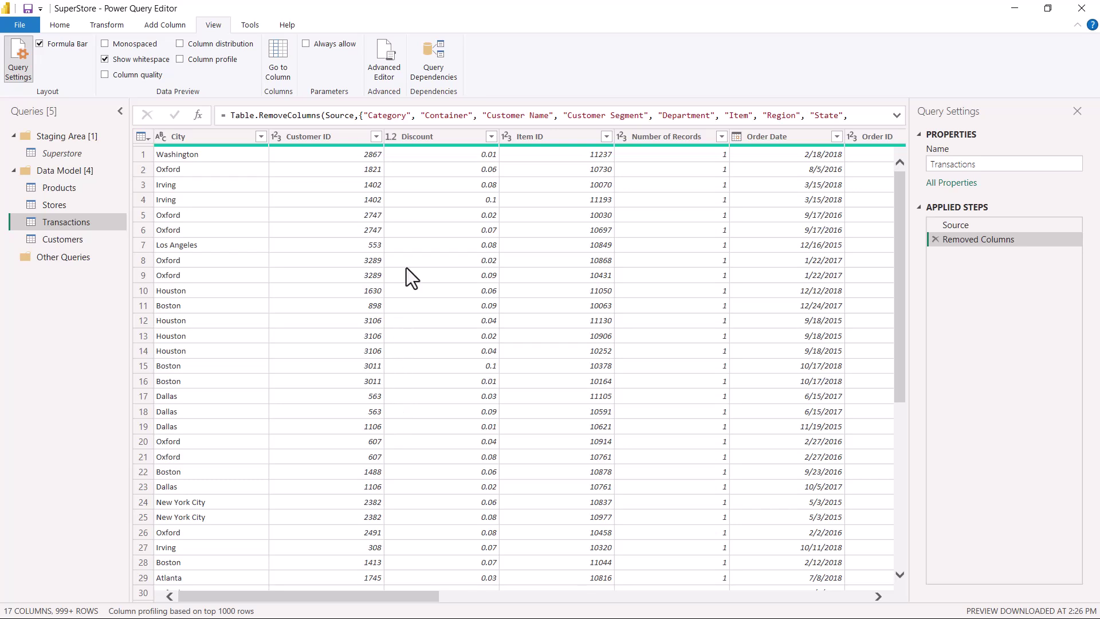
pyautogui.click(190, 139)
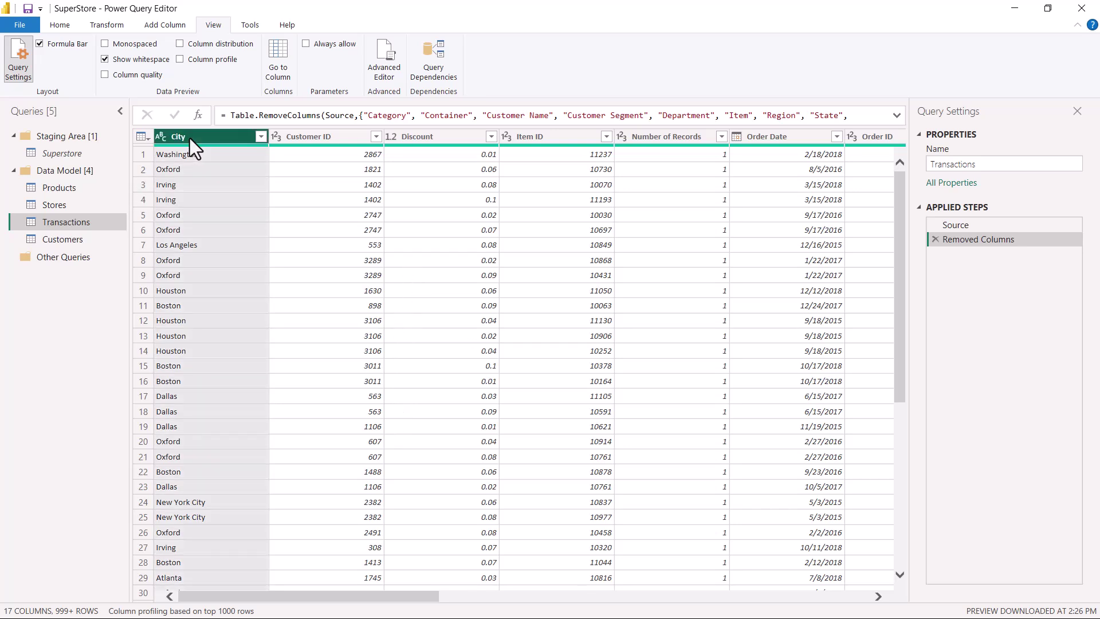
pyautogui.moveTo(321, 596); pyautogui.dragTo(249, 596)
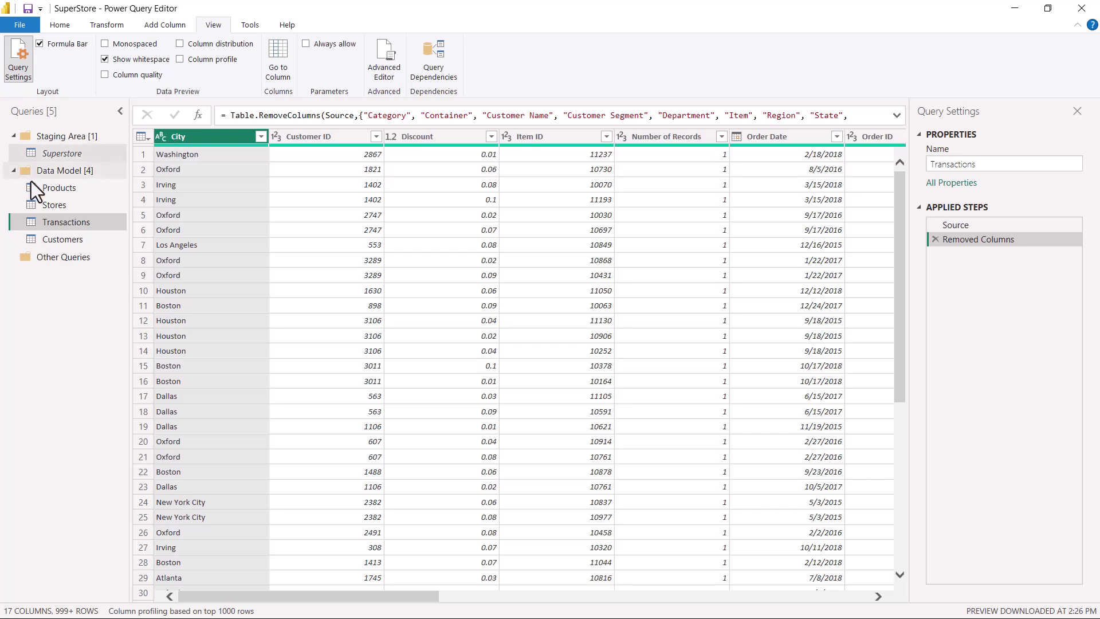
# Compare the Stores query's Store ID, City and Postal Code columns with the matching columns in Transactions
pyautogui.click(45, 204)
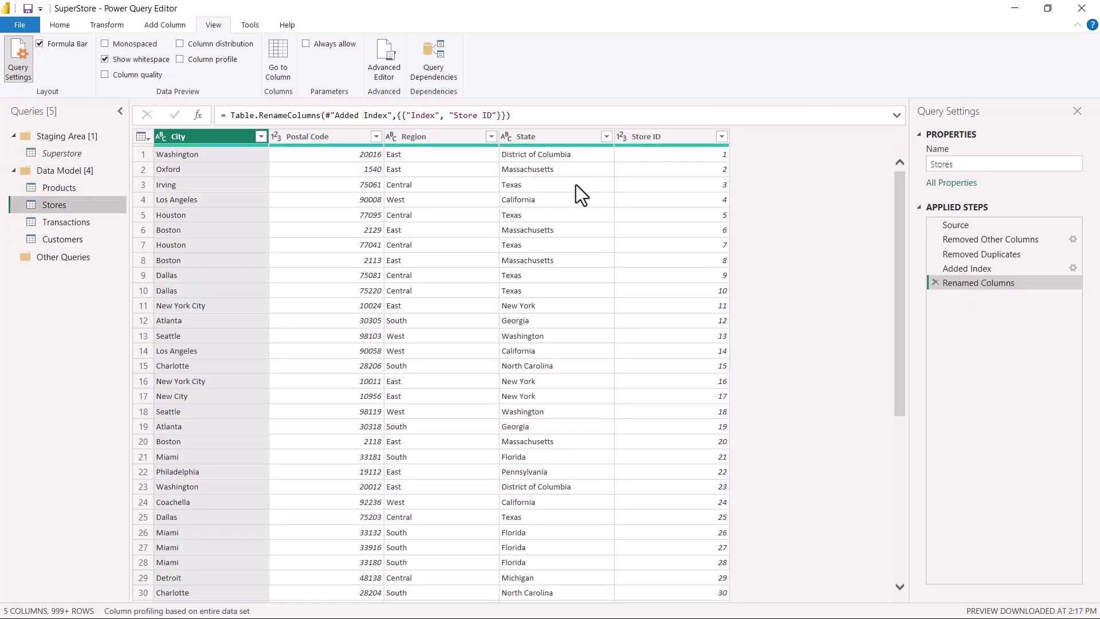
pyautogui.click(636, 135)
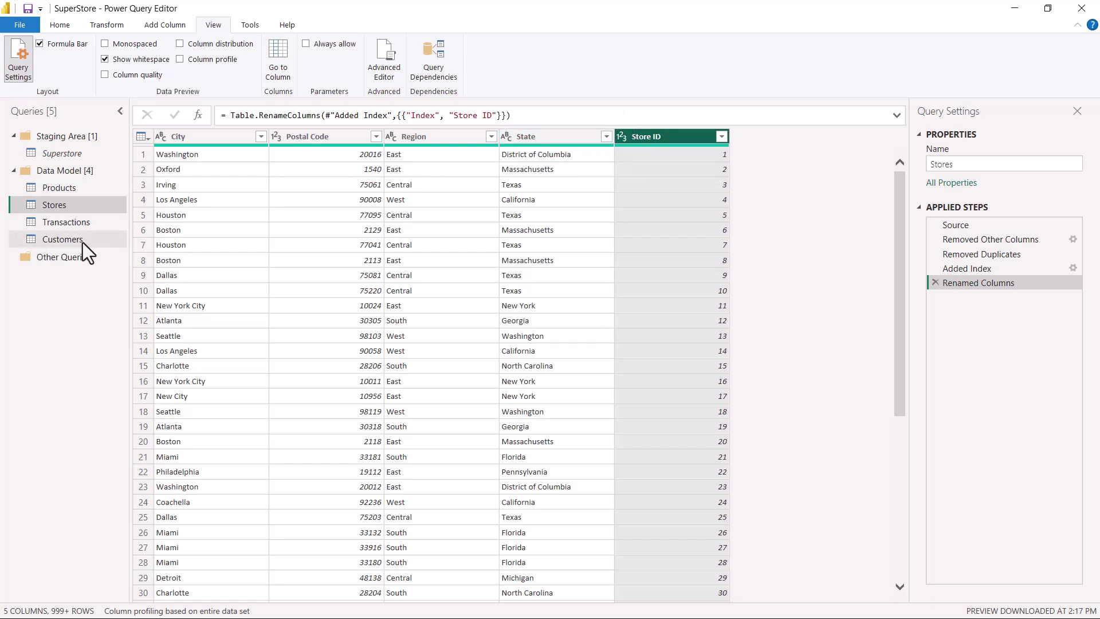
pyautogui.click(64, 226)
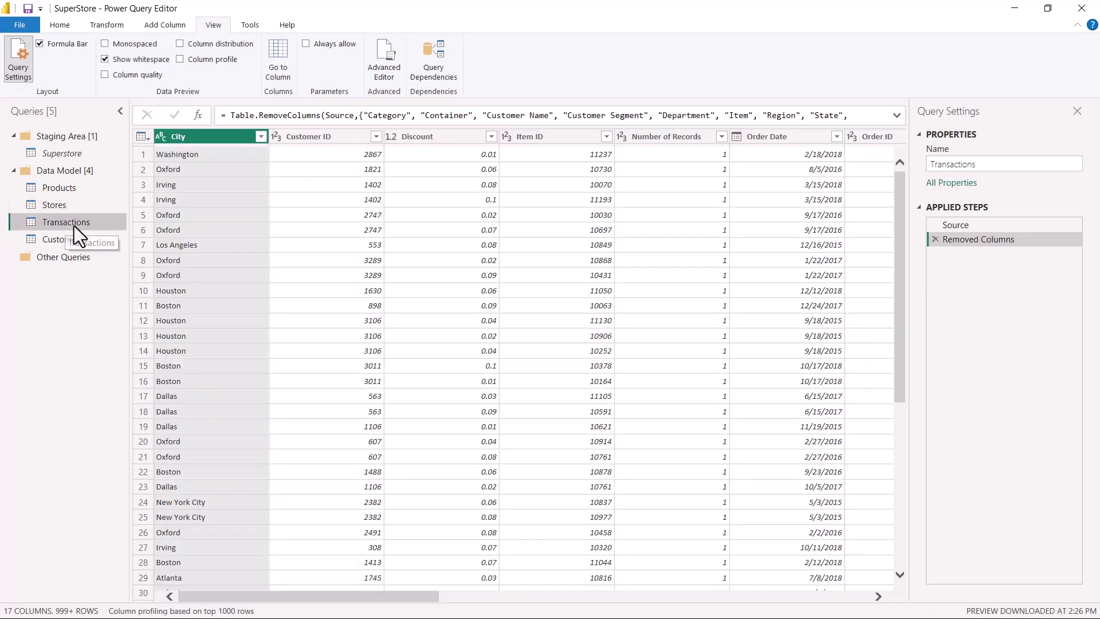
pyautogui.click(60, 208)
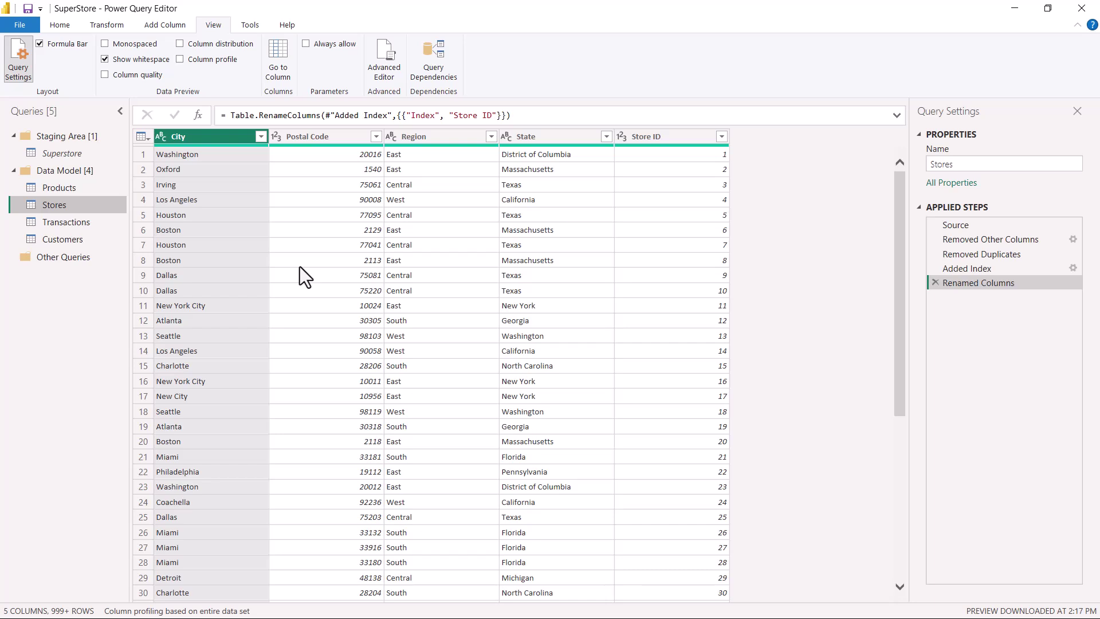
pyautogui.keyDown('ctrl'); pyautogui.click(445, 142); pyautogui.keyUp('ctrl')
pyautogui.click(81, 221)
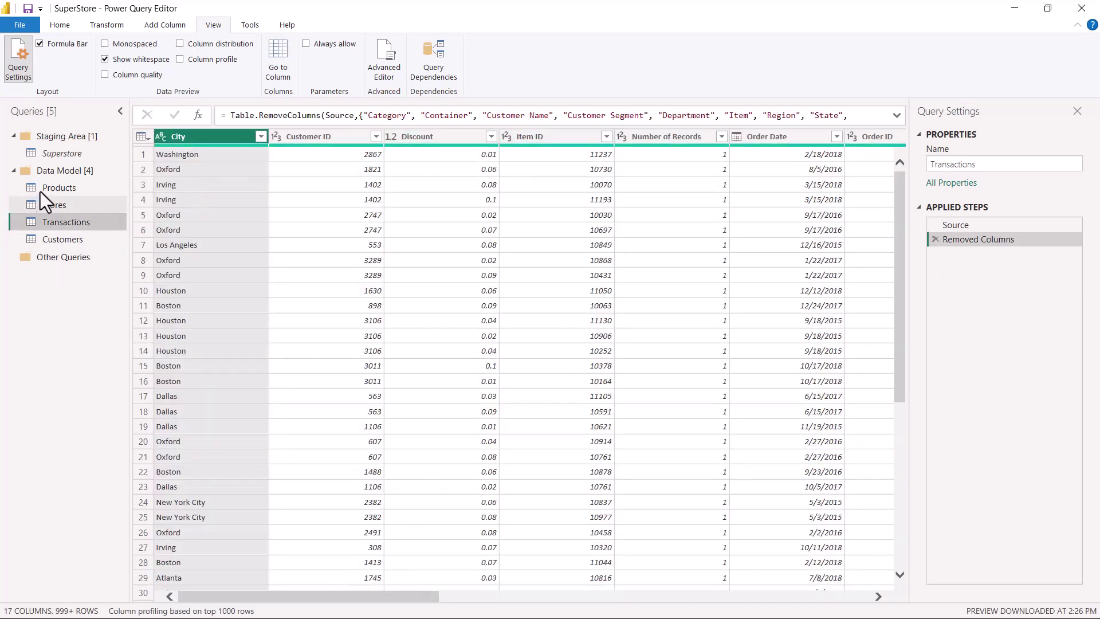
pyautogui.click(46, 207)
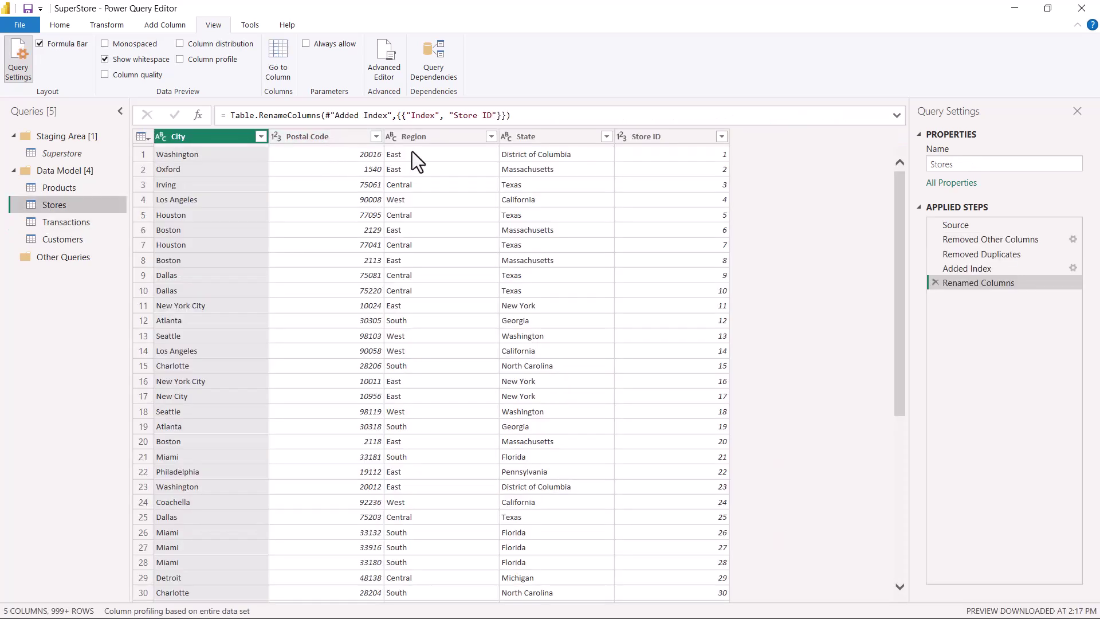
pyautogui.click(309, 142)
pyautogui.click(75, 221)
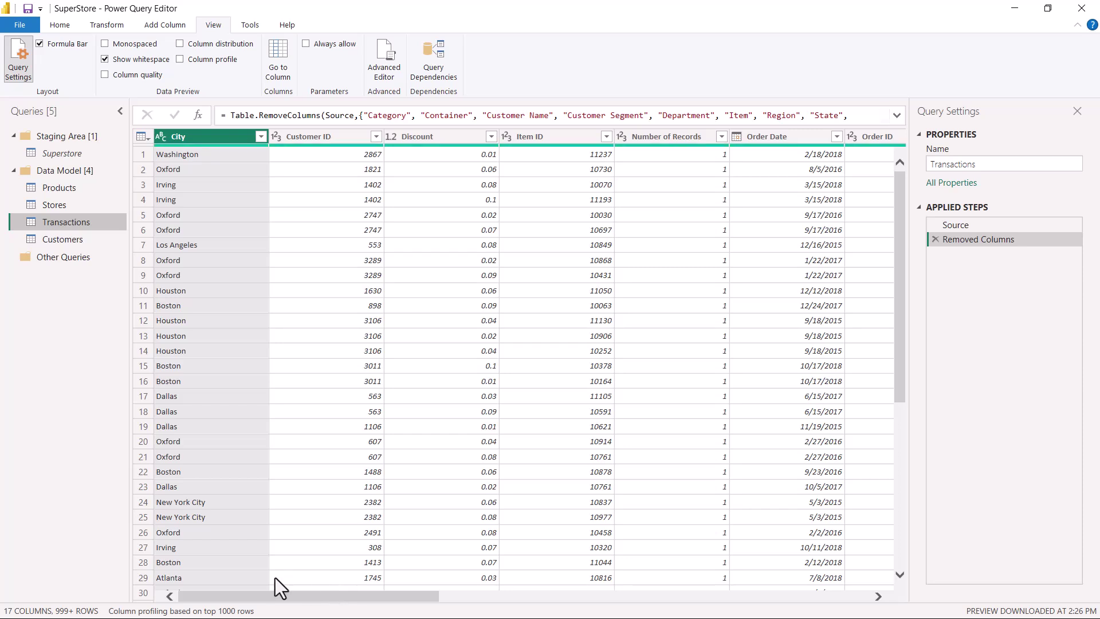
pyautogui.moveTo(278, 593); pyautogui.dragTo(483, 586)
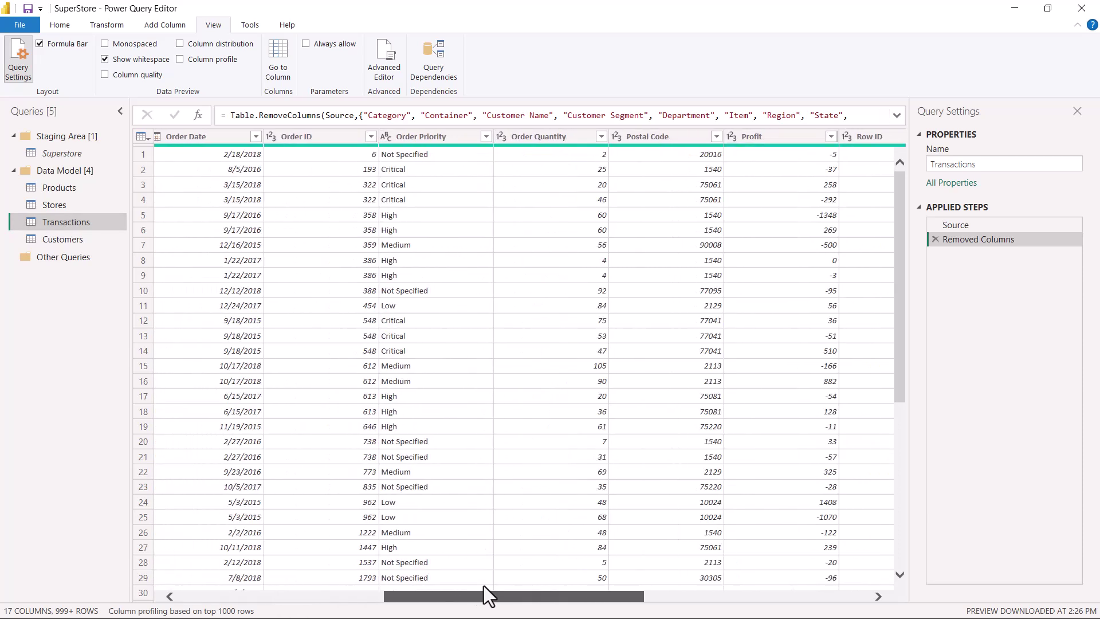
pyautogui.click(646, 137)
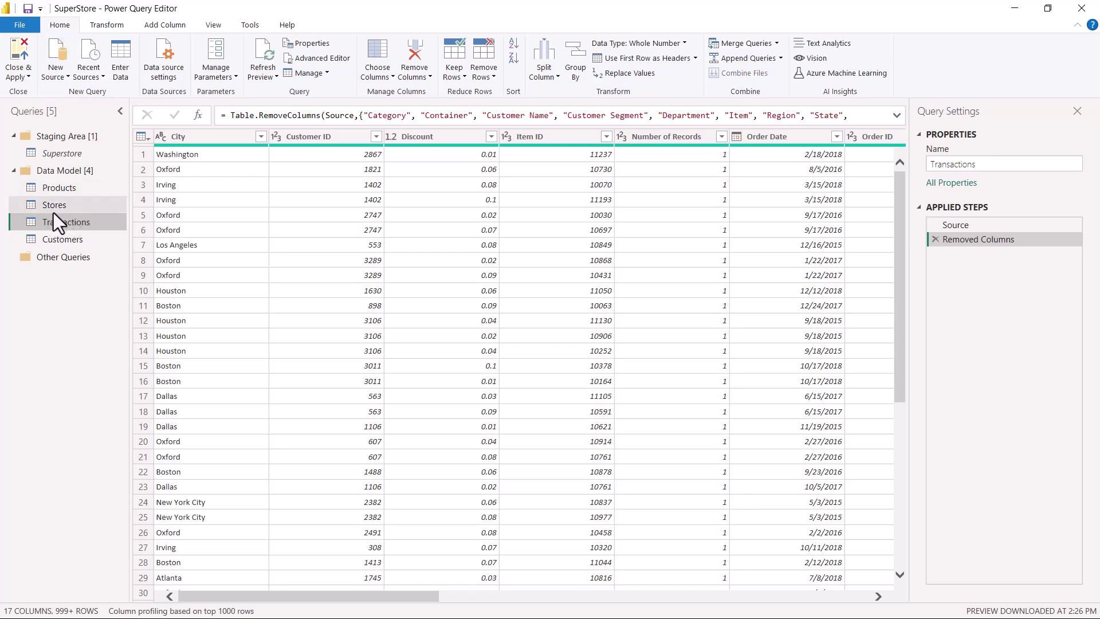
pyautogui.moveTo(698, 19)
pyautogui.mouseDown()
pyautogui.moveTo(767, 98)
pyautogui.moveTo(793, 104)
pyautogui.mouseUp()
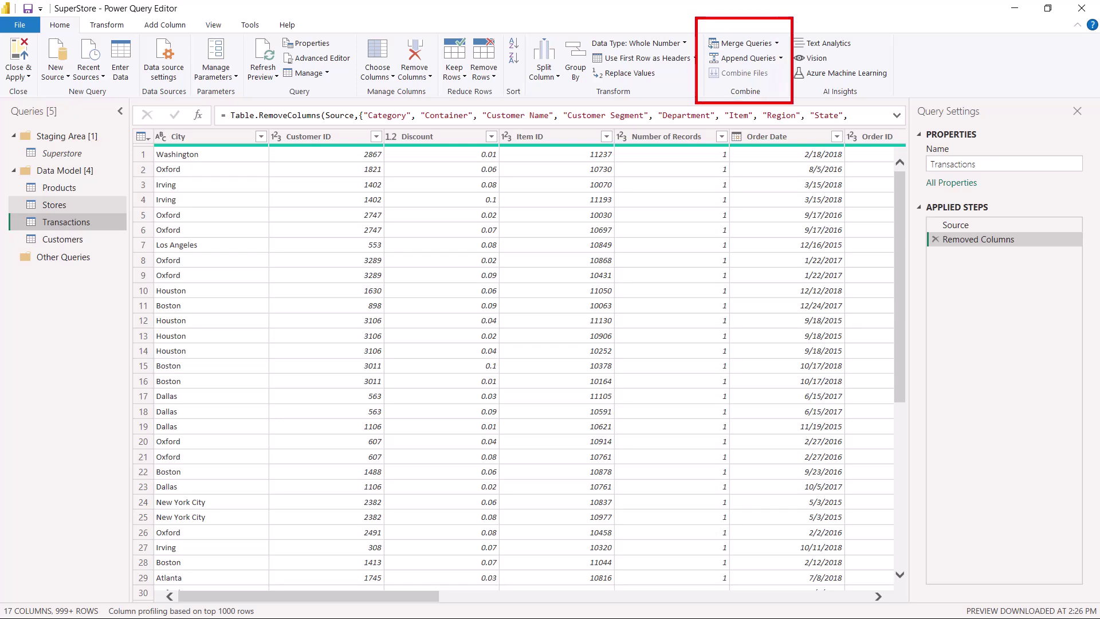
pyautogui.moveTo(726, 50)
pyautogui.mouseDown()
pyautogui.moveTo(753, 49)
pyautogui.moveTo(738, 63)
pyautogui.moveTo(753, 63)
pyautogui.mouseUp()
pyautogui.moveTo(706, 31); pyautogui.dragTo(790, 35)
pyautogui.moveTo(791, 53)
pyautogui.mouseDown()
pyautogui.moveTo(699, 48)
pyautogui.moveTo(714, 30)
pyautogui.mouseUp()
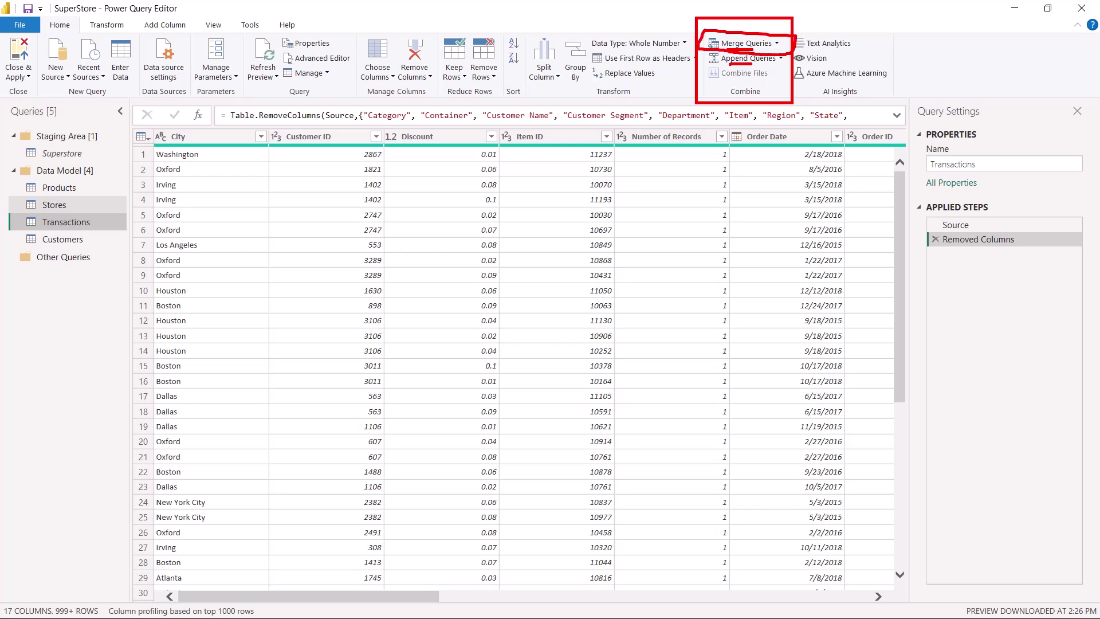
pyautogui.press('Escape')
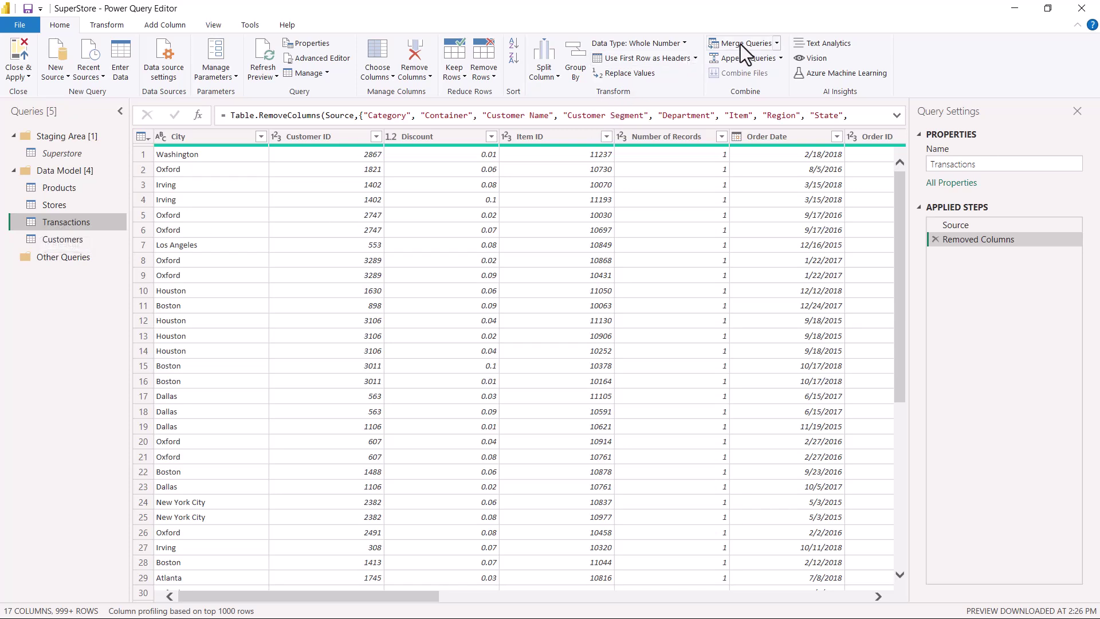
# Start merging queries from the Transactions query and choose Stores as the second table
pyautogui.click(778, 43)
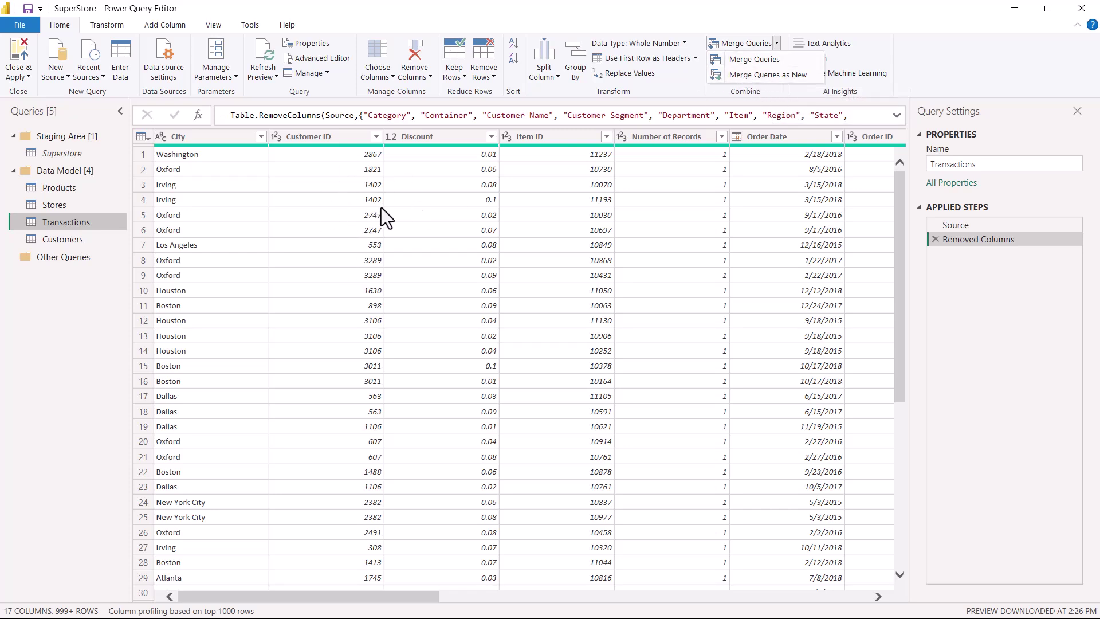
pyautogui.click(757, 61)
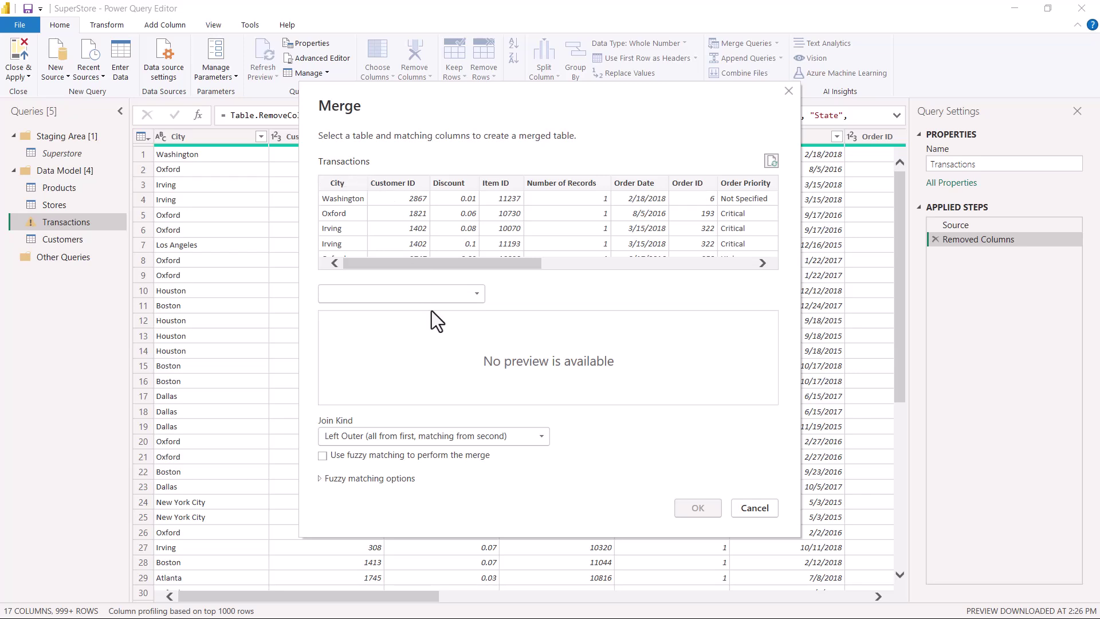
pyautogui.click(472, 294)
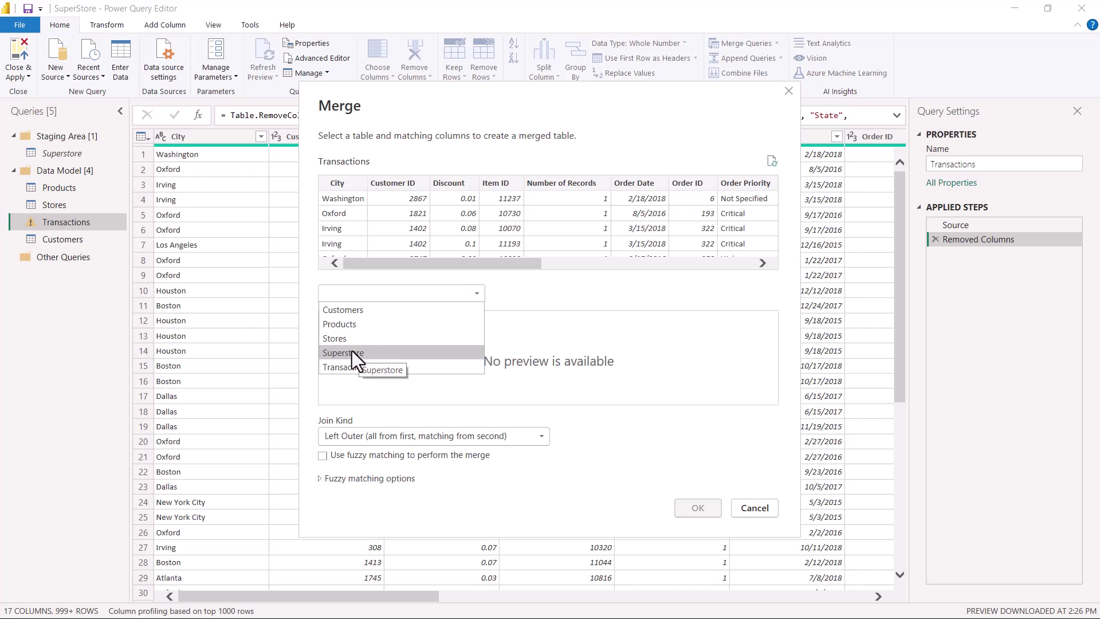
pyautogui.click(366, 339)
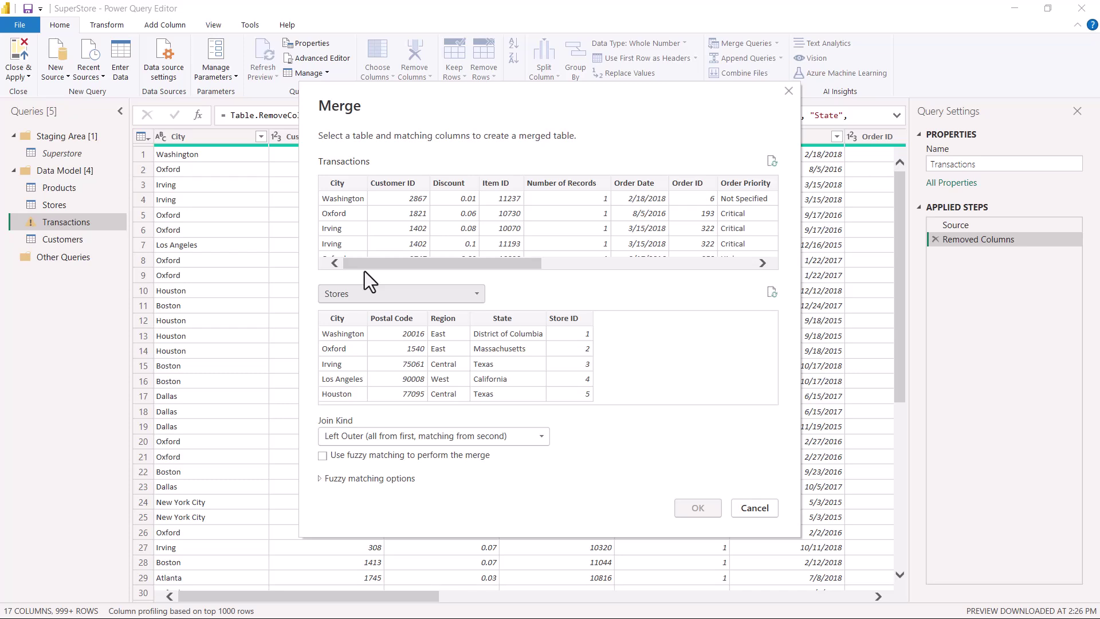
# Match the Transactions and Stores tables on City first and Postal Code second
pyautogui.click(334, 184)
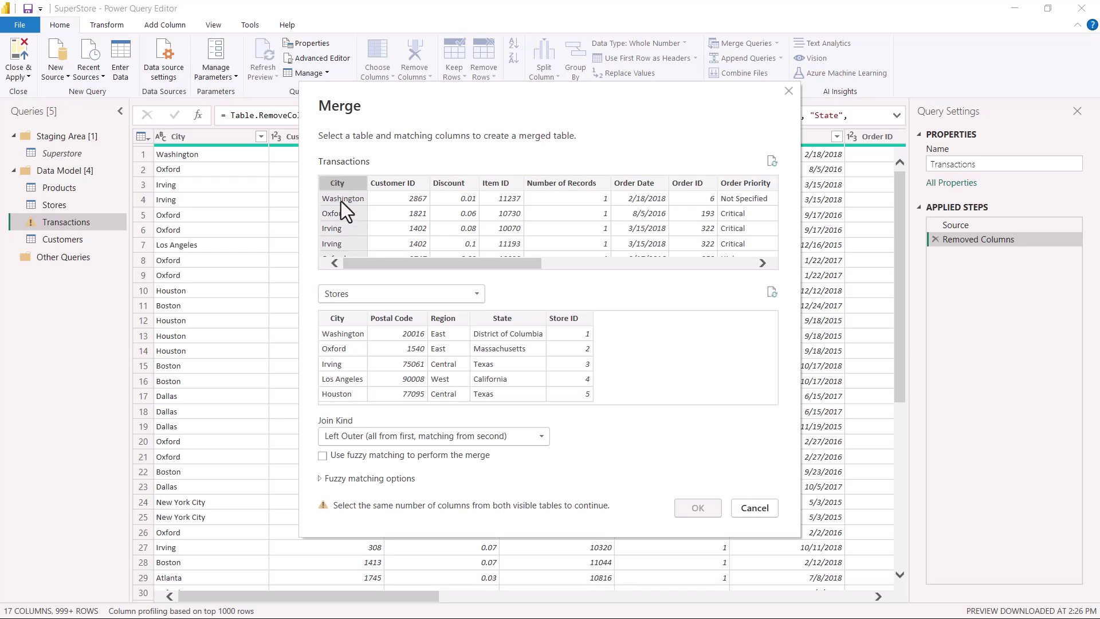
pyautogui.click(343, 317)
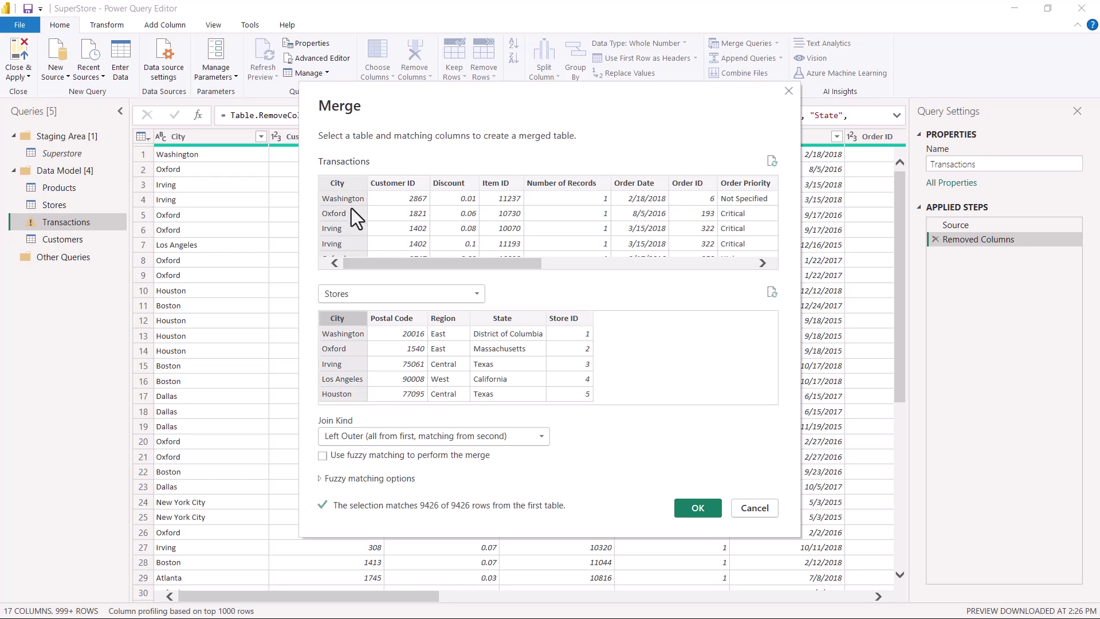
pyautogui.moveTo(367, 264); pyautogui.dragTo(514, 258)
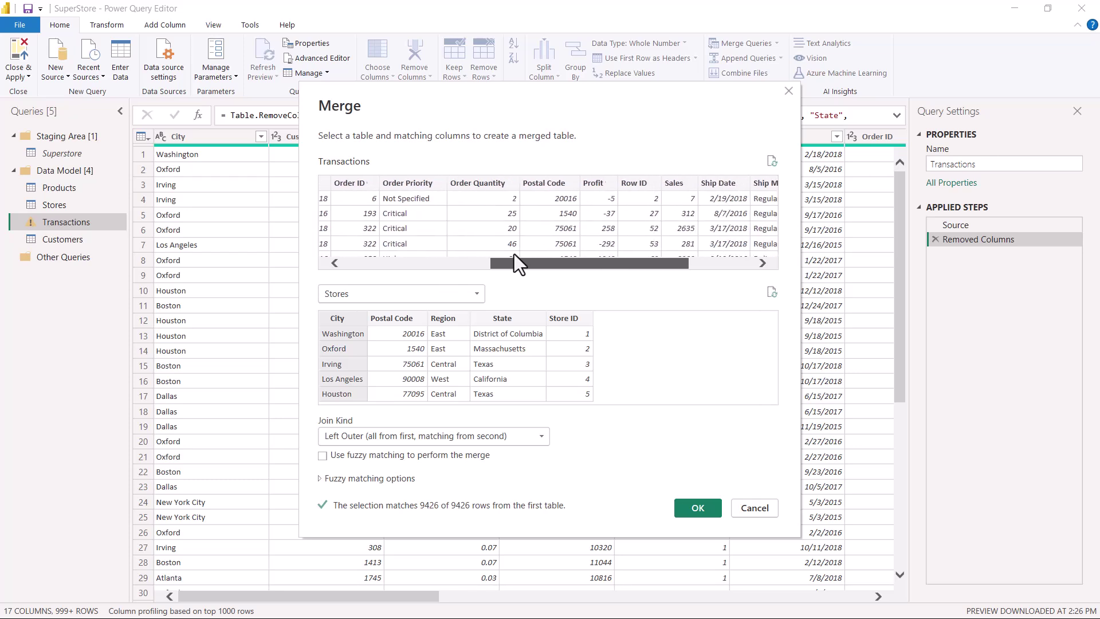
pyautogui.keyDown('ctrl'); pyautogui.click(547, 181); pyautogui.keyUp('ctrl')
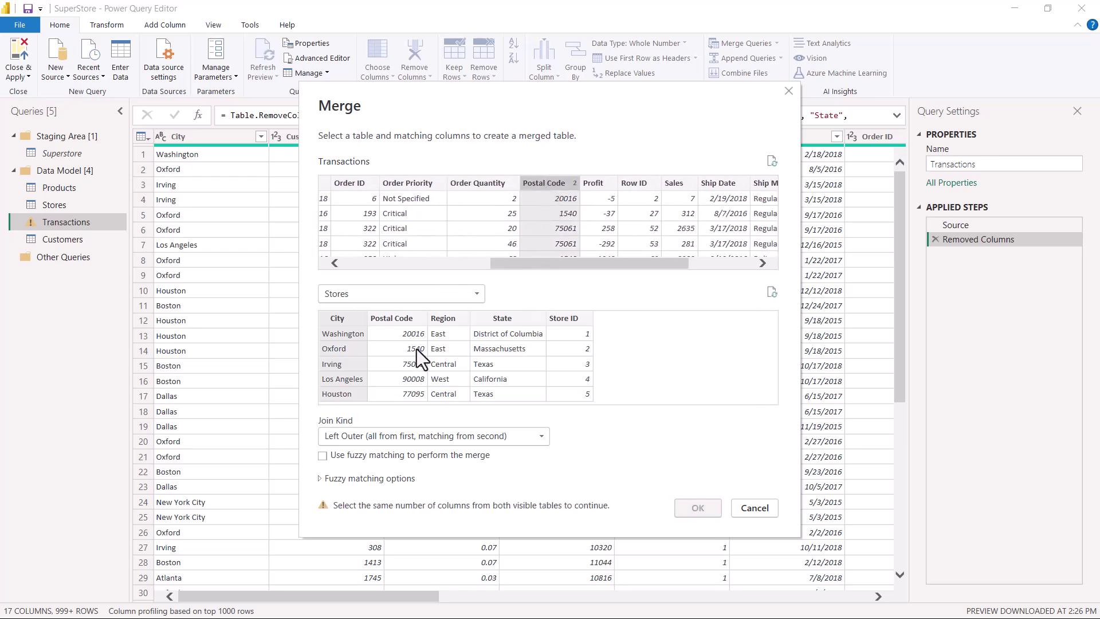
pyautogui.keyDown('ctrl'); pyautogui.click(400, 321); pyautogui.keyUp('ctrl')
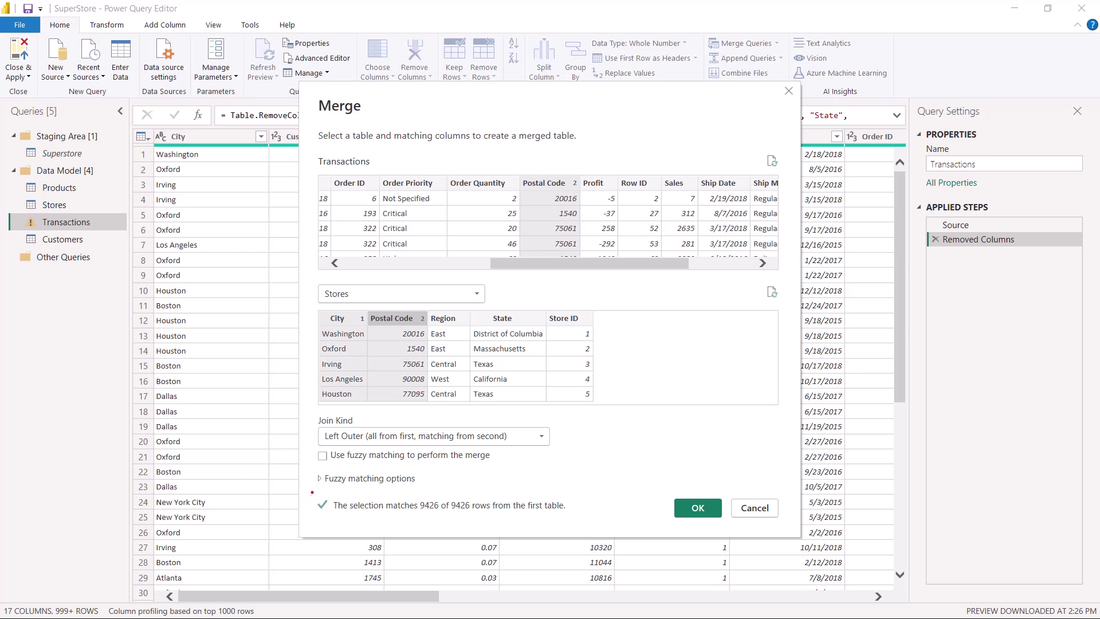
# Set the merge's join kind to Inner (only matching rows)
pyautogui.moveTo(312, 493)
pyautogui.mouseDown()
pyautogui.moveTo(470, 517)
pyautogui.moveTo(576, 517)
pyautogui.mouseUp()
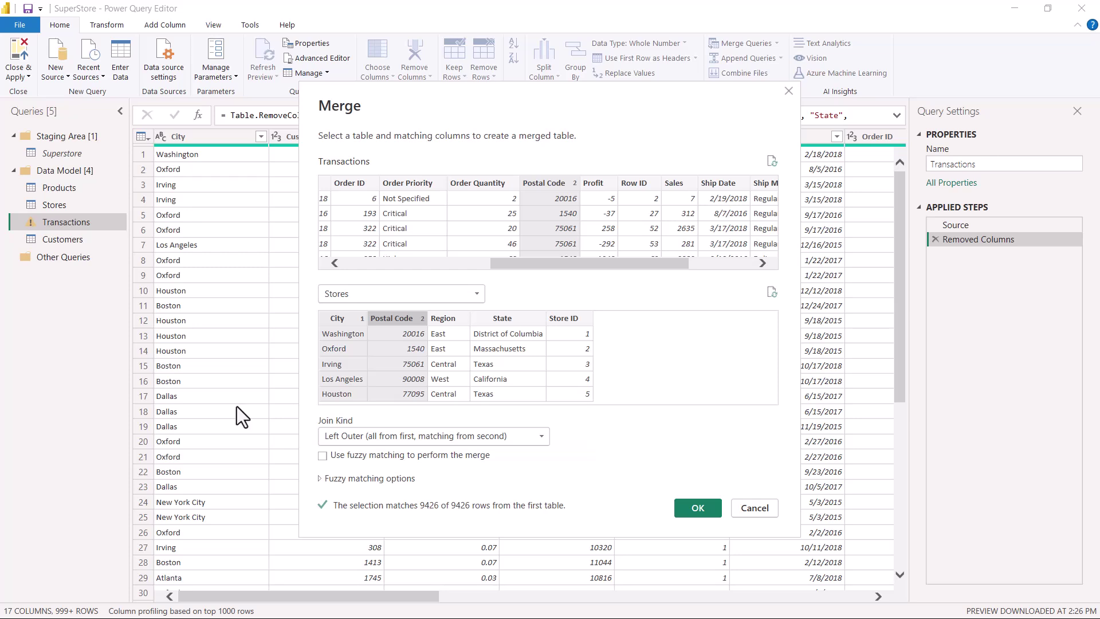
pyautogui.click(542, 440)
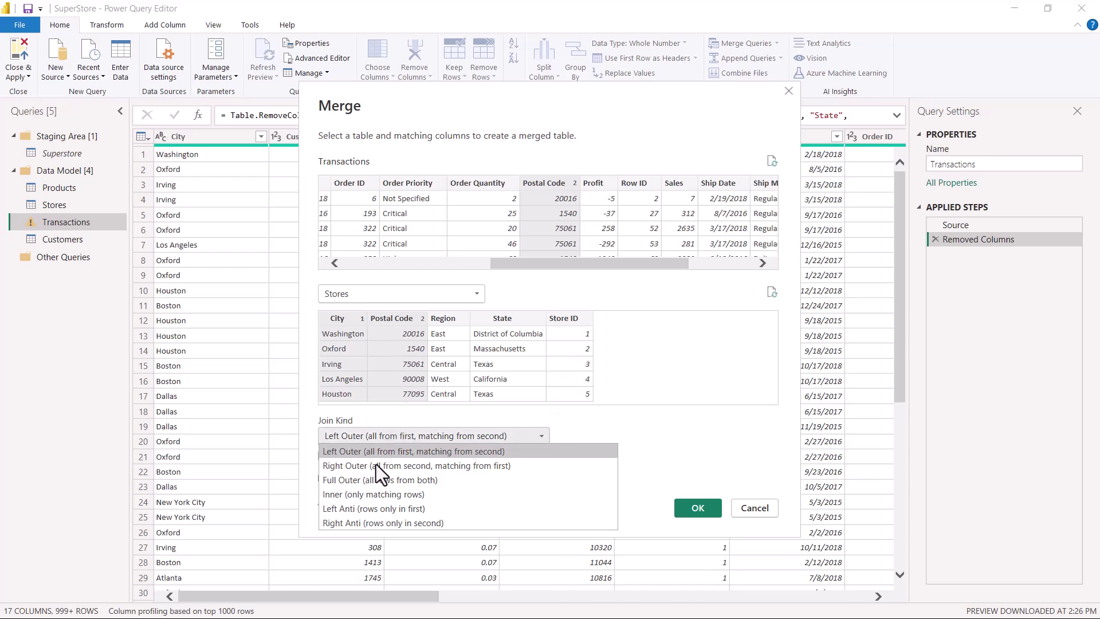
pyautogui.click(362, 494)
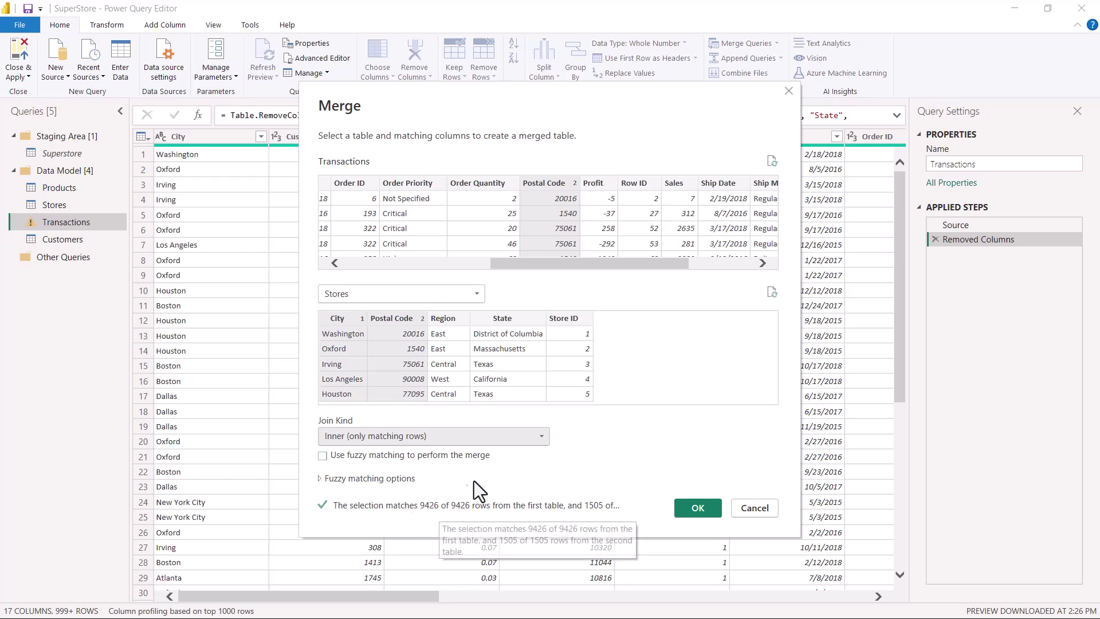
# Change the merge's join kind to Left Outer (all from first, matching from second) and complete the merge with Stores
pyautogui.click(542, 434)
pyautogui.click(367, 452)
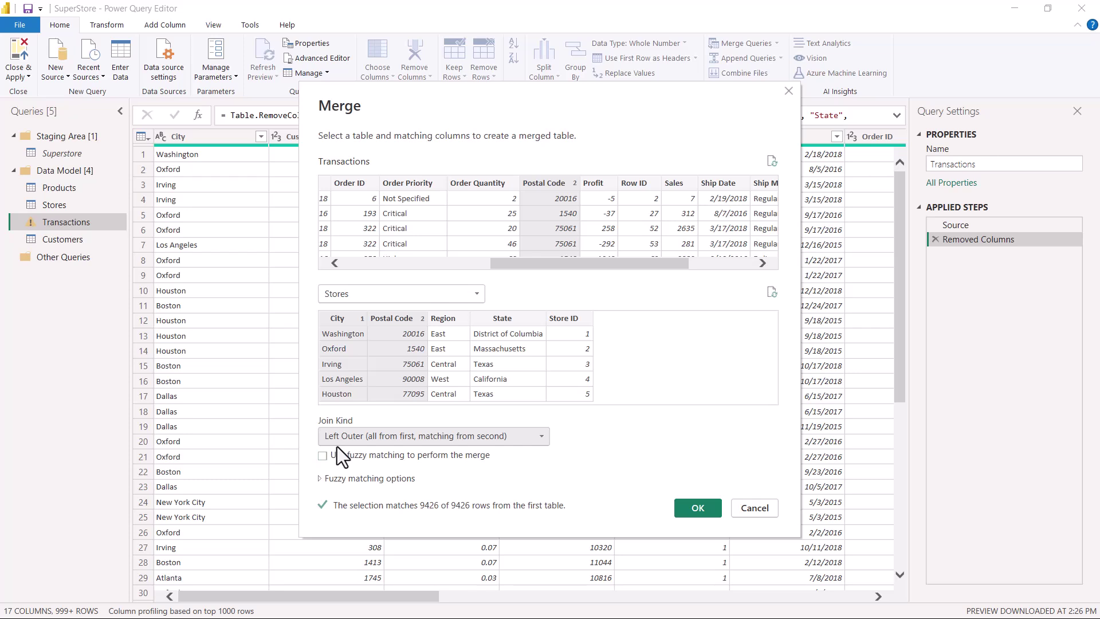
pyautogui.click(694, 509)
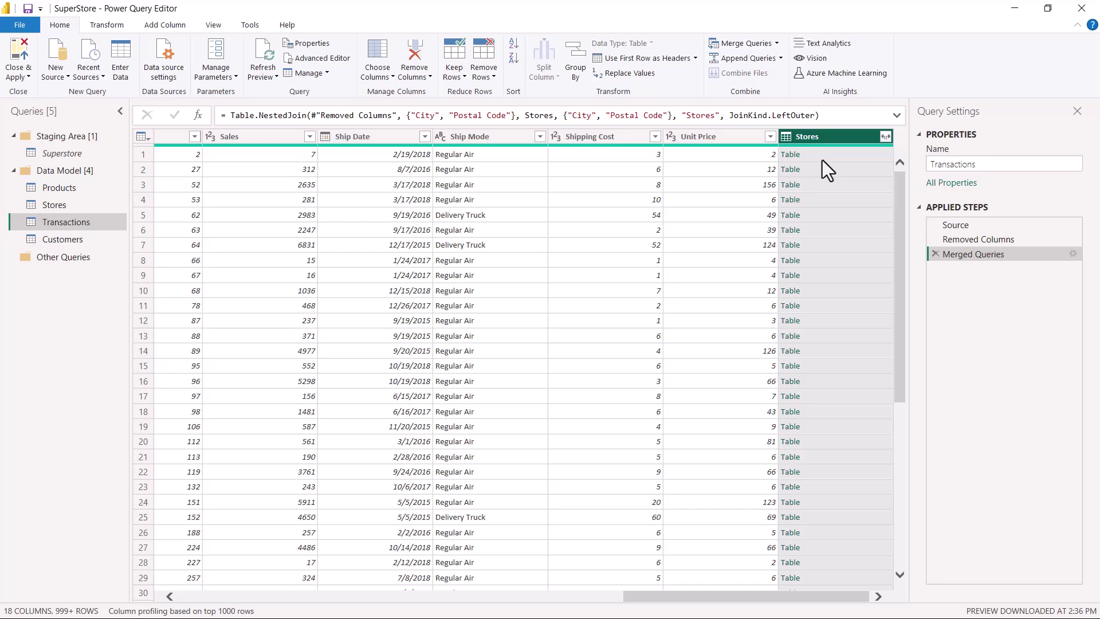
# Expand the merged Stores column to bring in only Store ID, without the original column name as prefix
pyautogui.click(885, 137)
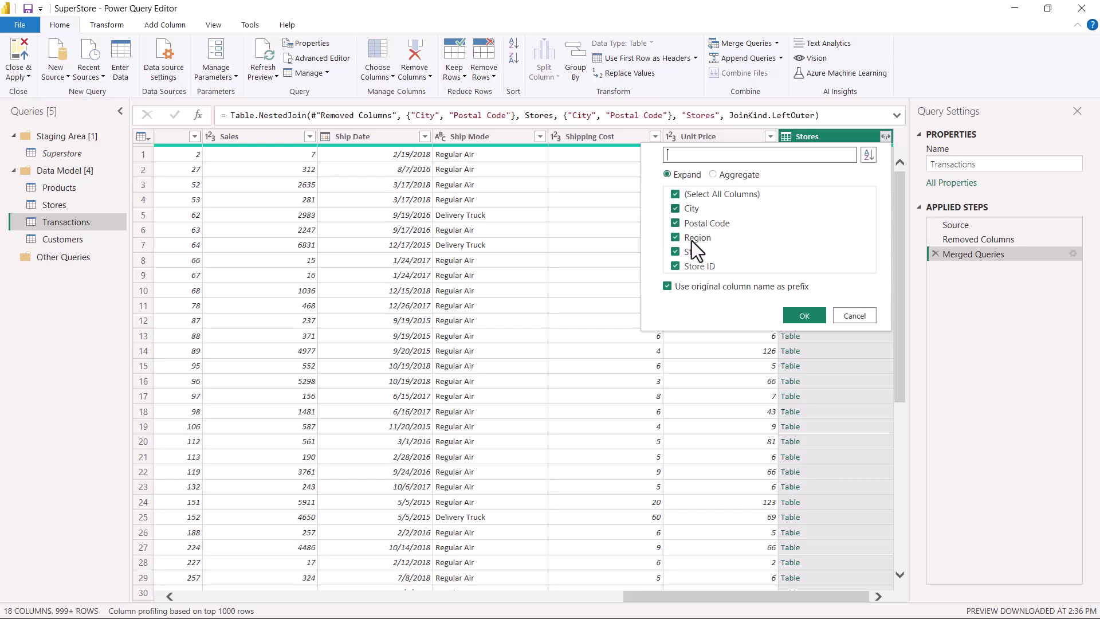
pyautogui.click(667, 287)
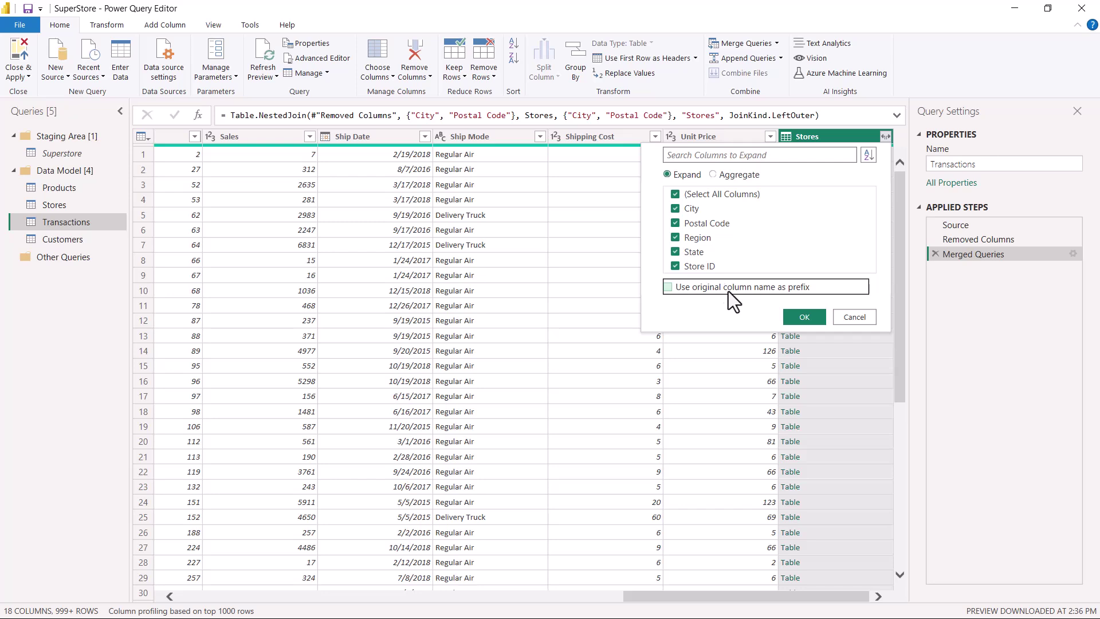
pyautogui.click(675, 194)
pyautogui.click(676, 267)
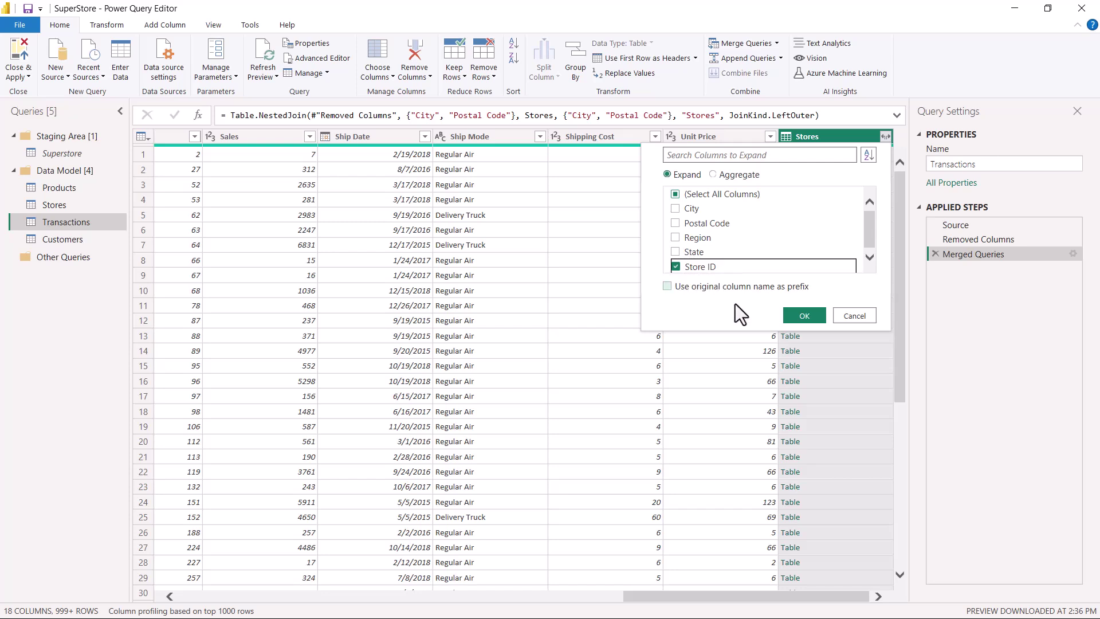
pyautogui.click(799, 315)
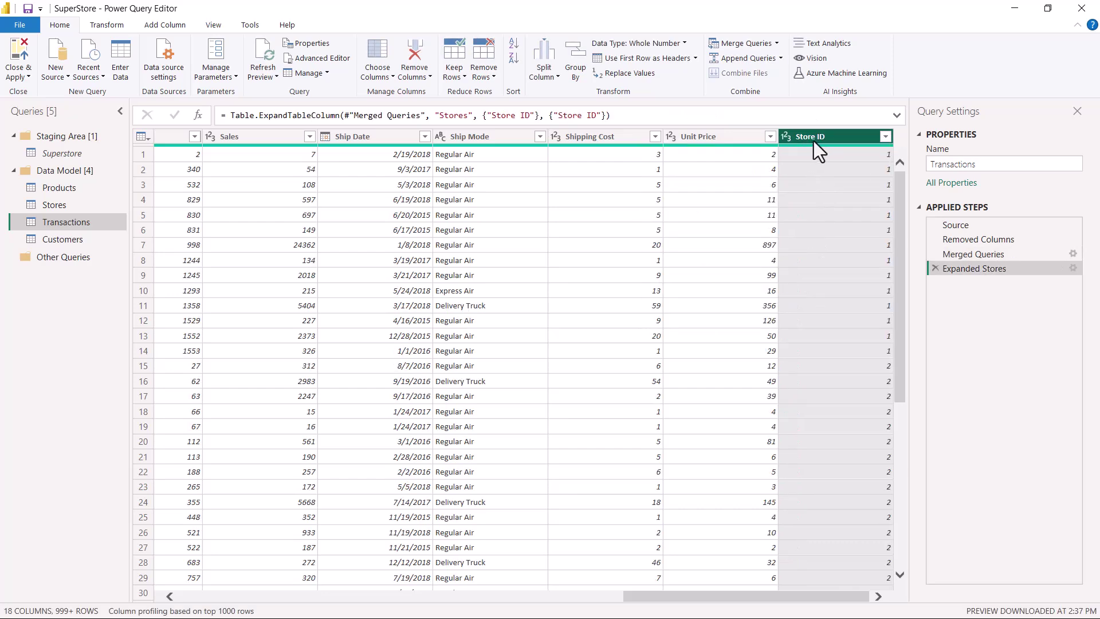
# Check the Store ID column added to Transactions against the Store ID column in the Stores query
pyautogui.scroll(-7, 848, 246)
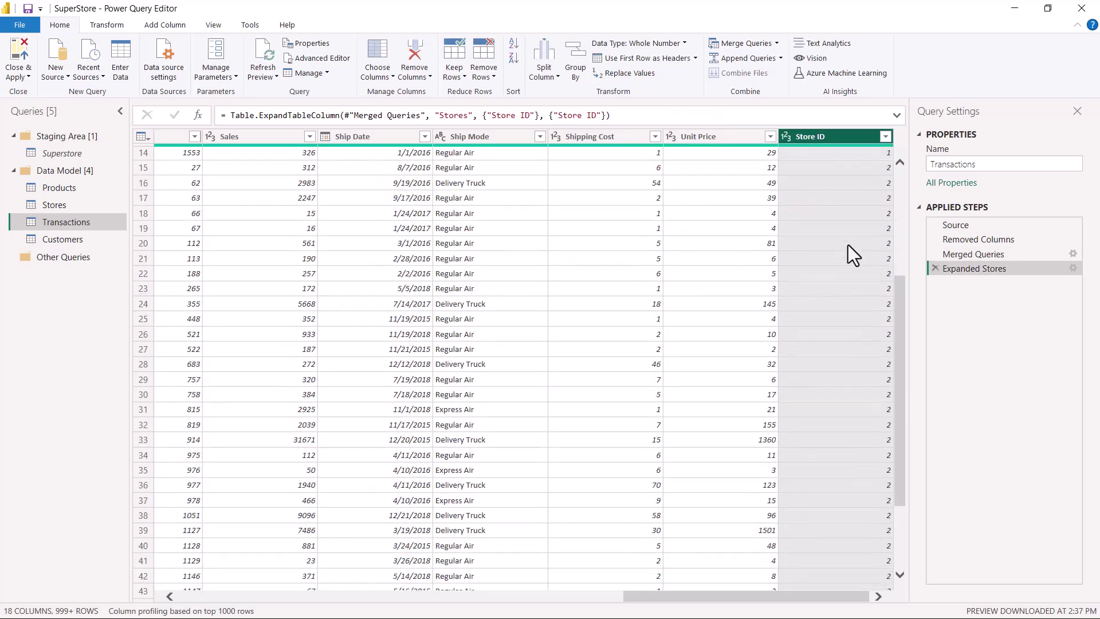
pyautogui.scroll(7, 848, 245)
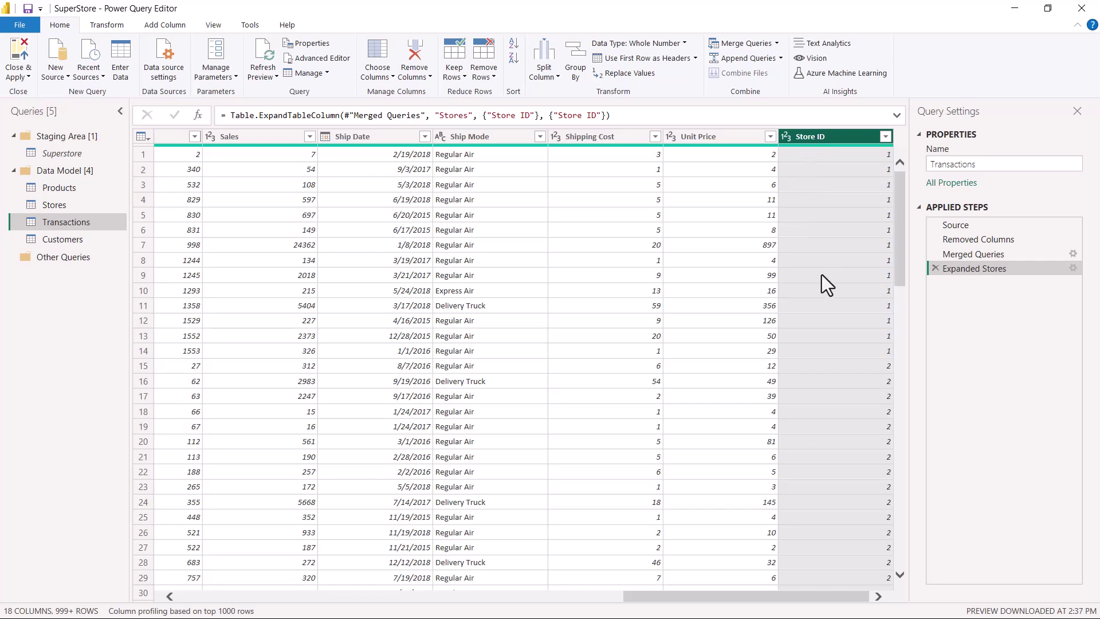
pyautogui.click(45, 205)
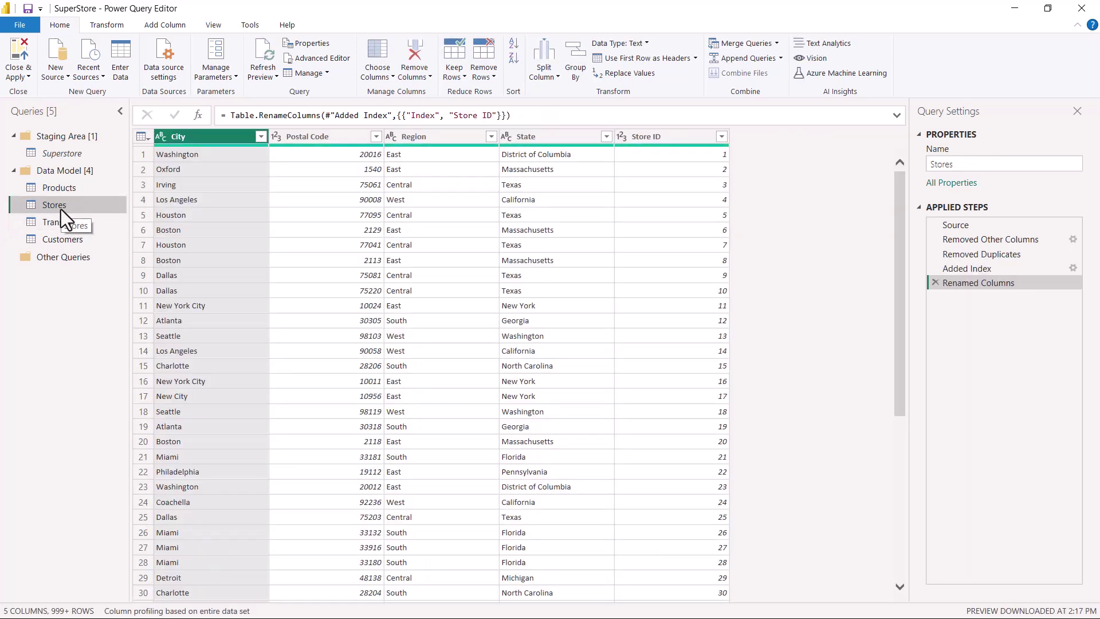
pyautogui.click(644, 138)
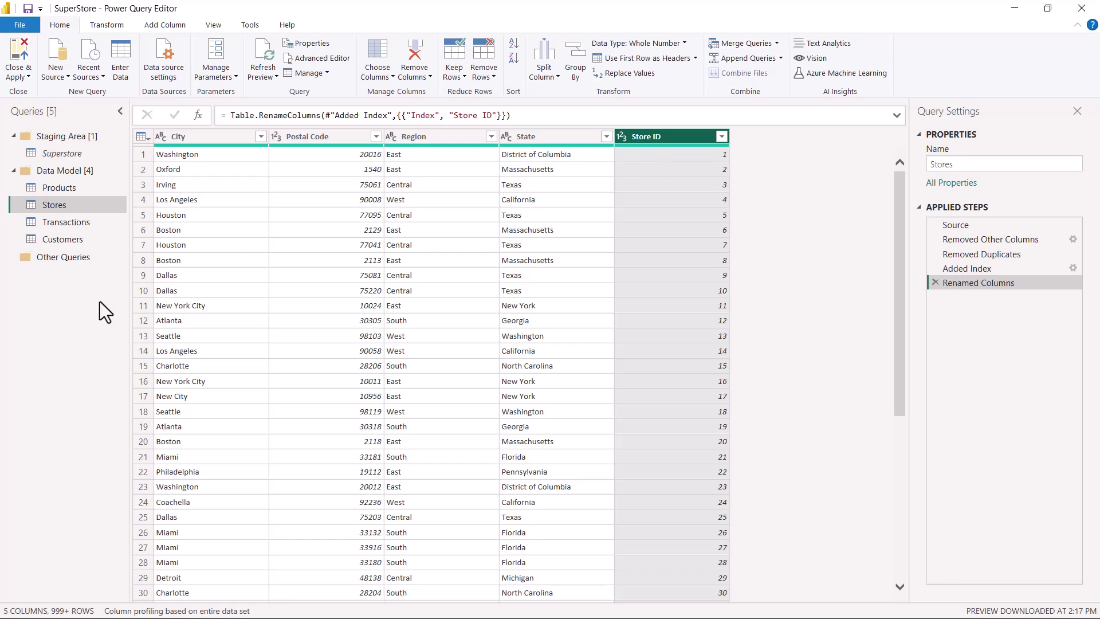
pyautogui.click(78, 226)
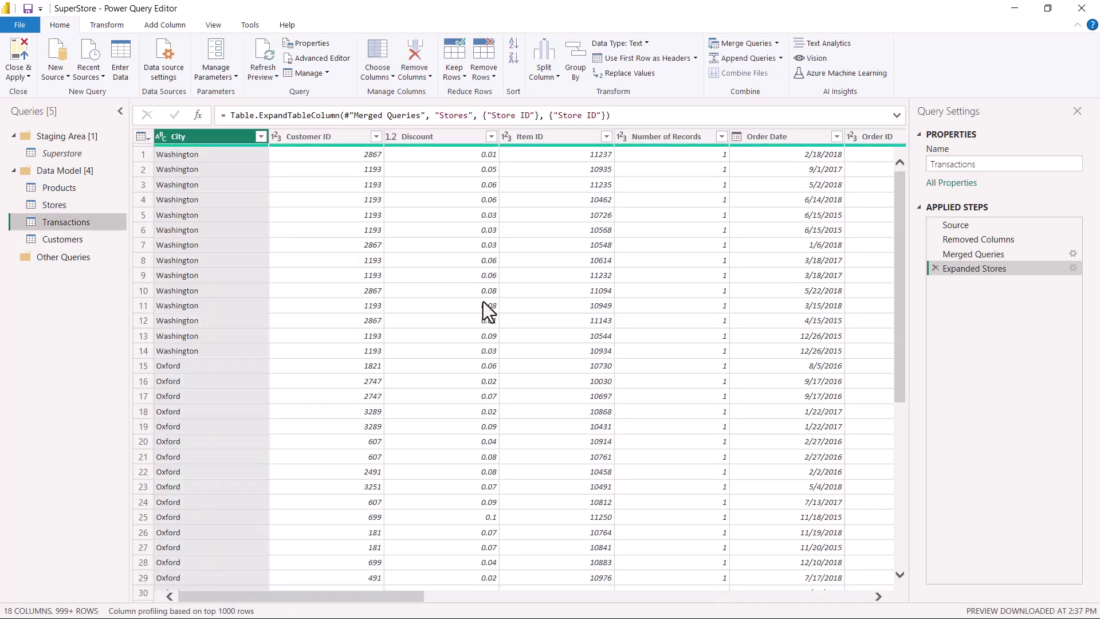
pyautogui.moveTo(226, 596); pyautogui.dragTo(768, 538)
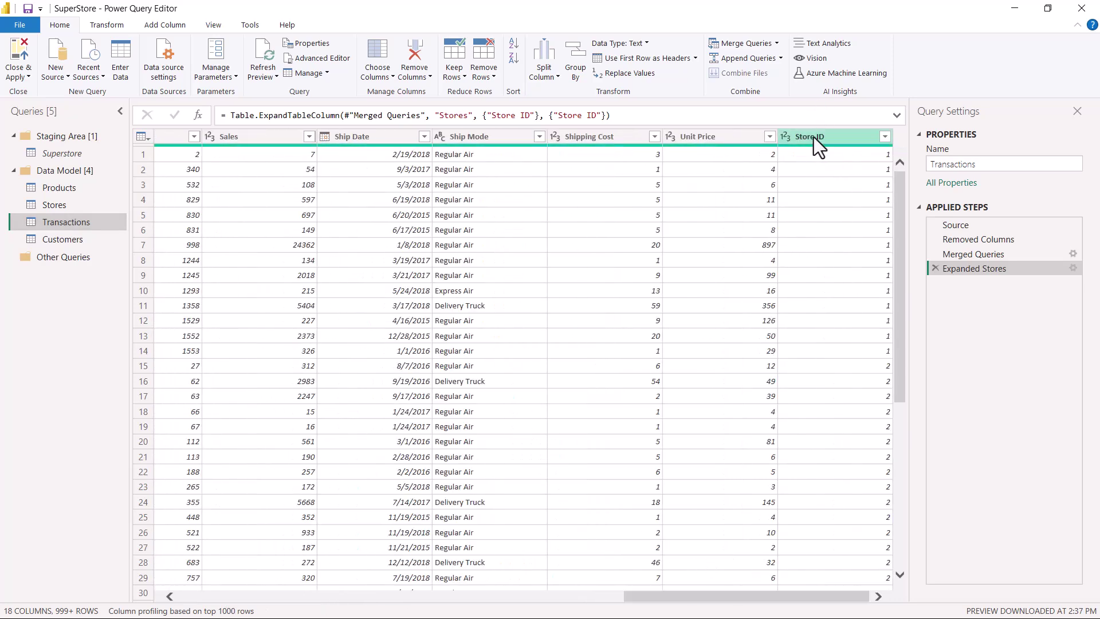
pyautogui.click(814, 136)
# Remove the City and Postal Code columns from Transactions and look over the remaining columns, starting with Customer ID
pyautogui.moveTo(784, 597); pyautogui.dragTo(338, 597)
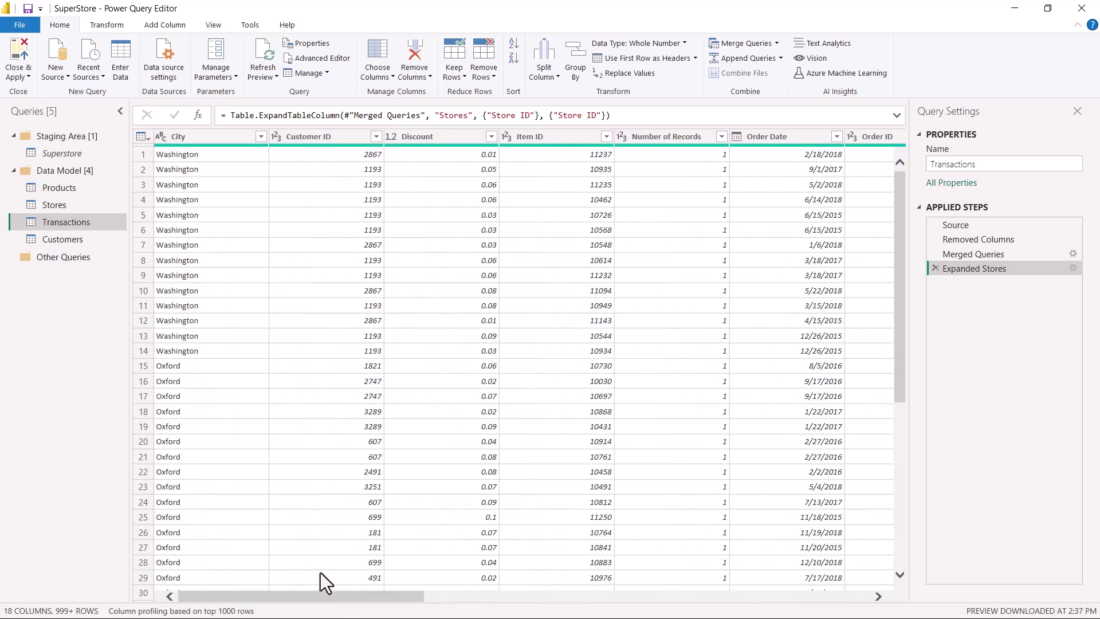
pyautogui.click(172, 136)
pyautogui.moveTo(335, 597); pyautogui.dragTo(631, 597)
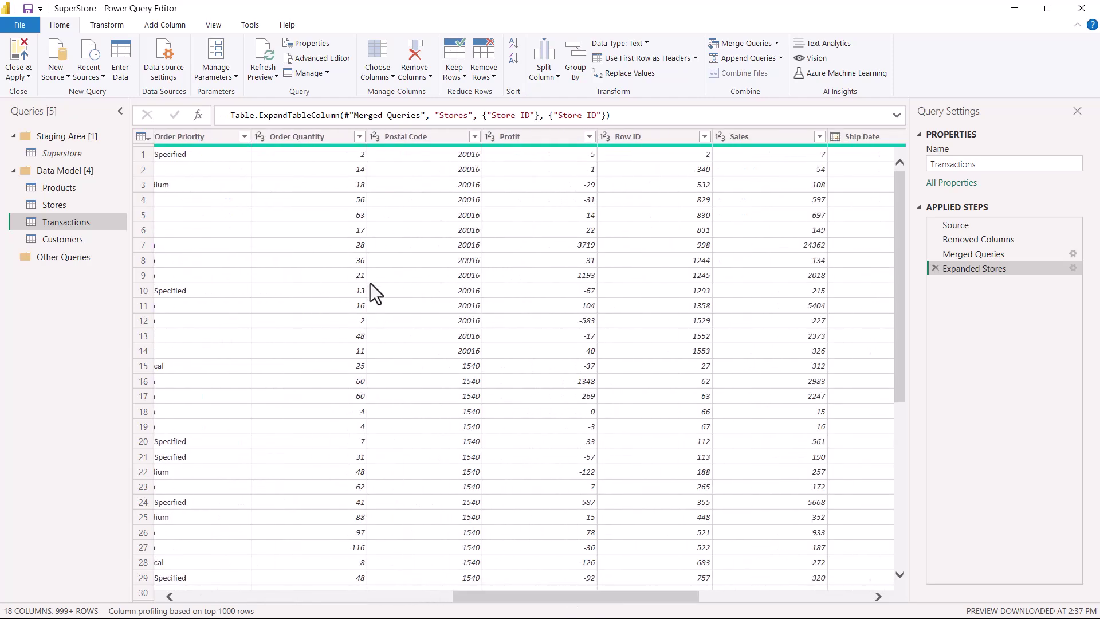
pyautogui.click(407, 135)
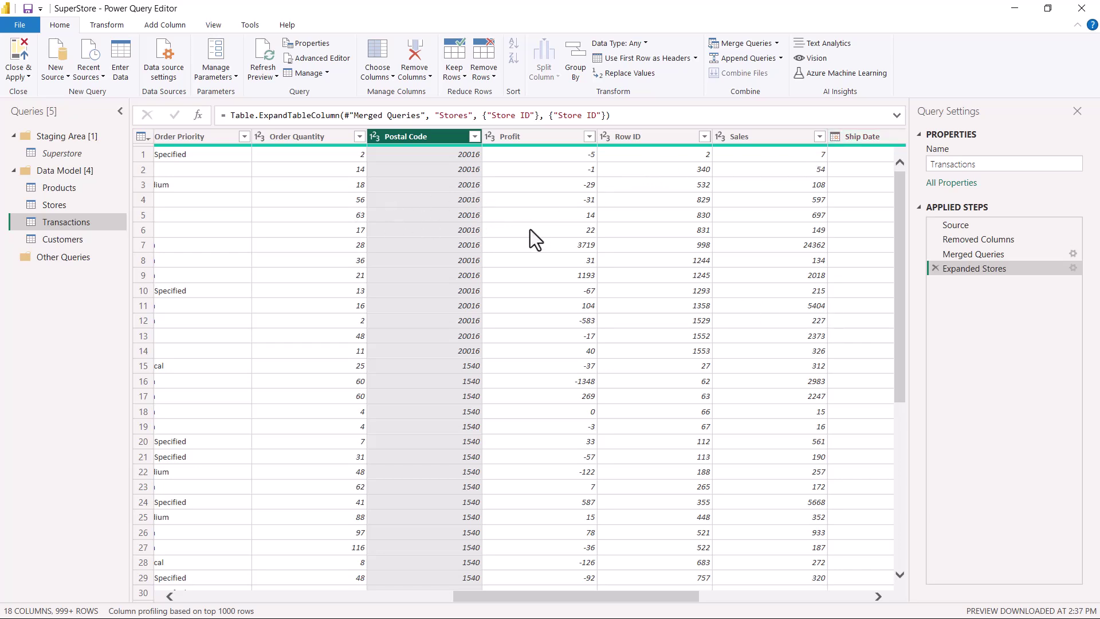
pyautogui.rightClick(384, 135)
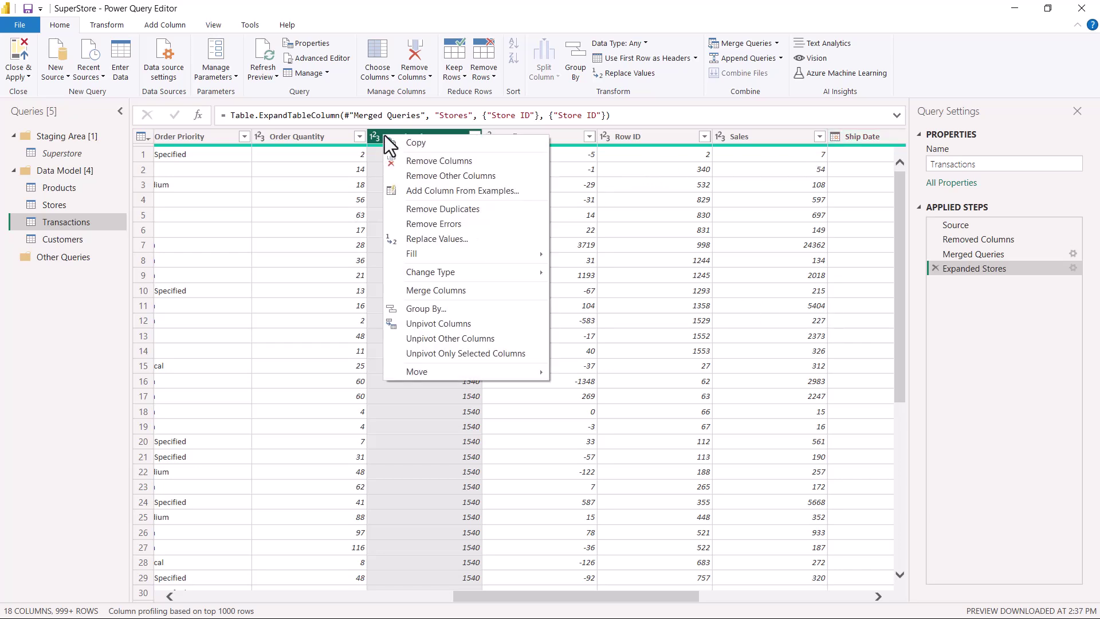
pyautogui.click(421, 160)
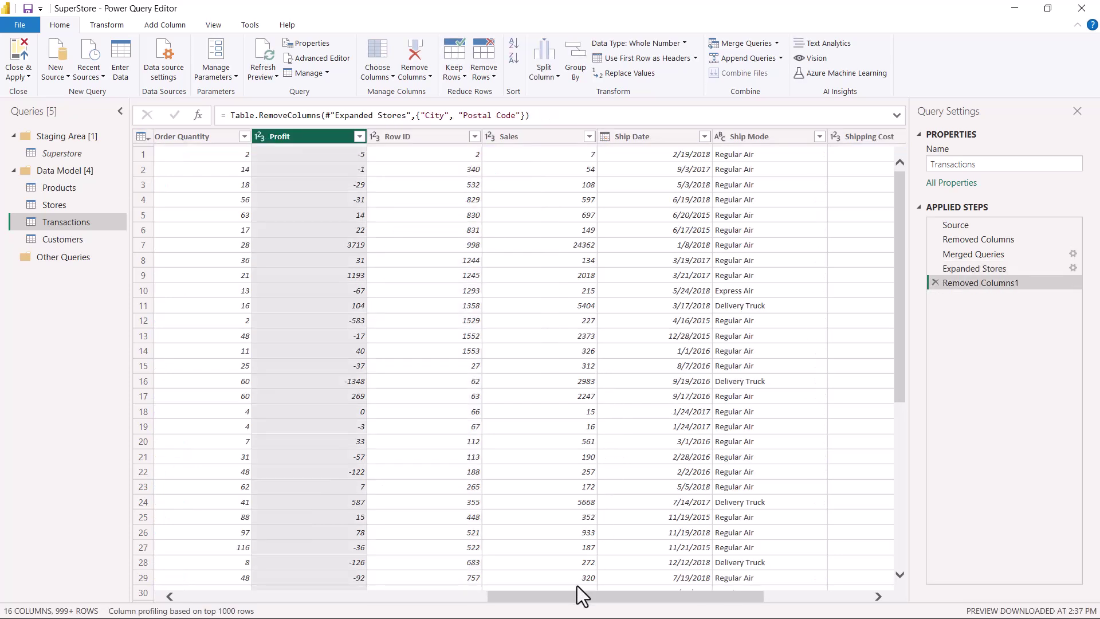
pyautogui.moveTo(573, 596); pyautogui.dragTo(160, 594)
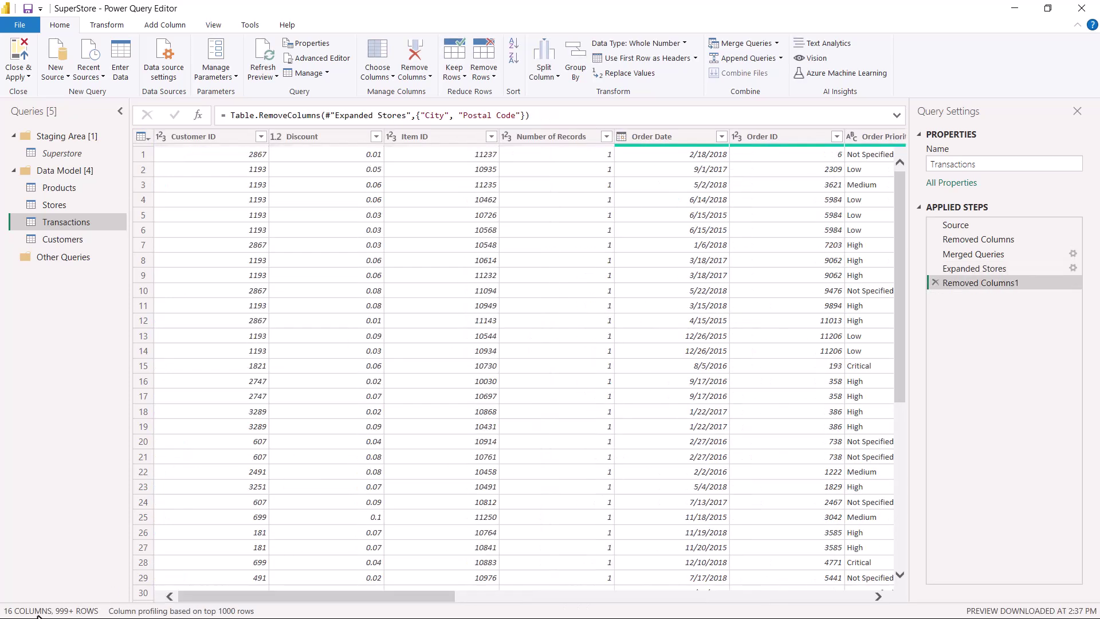
pyautogui.click(212, 136)
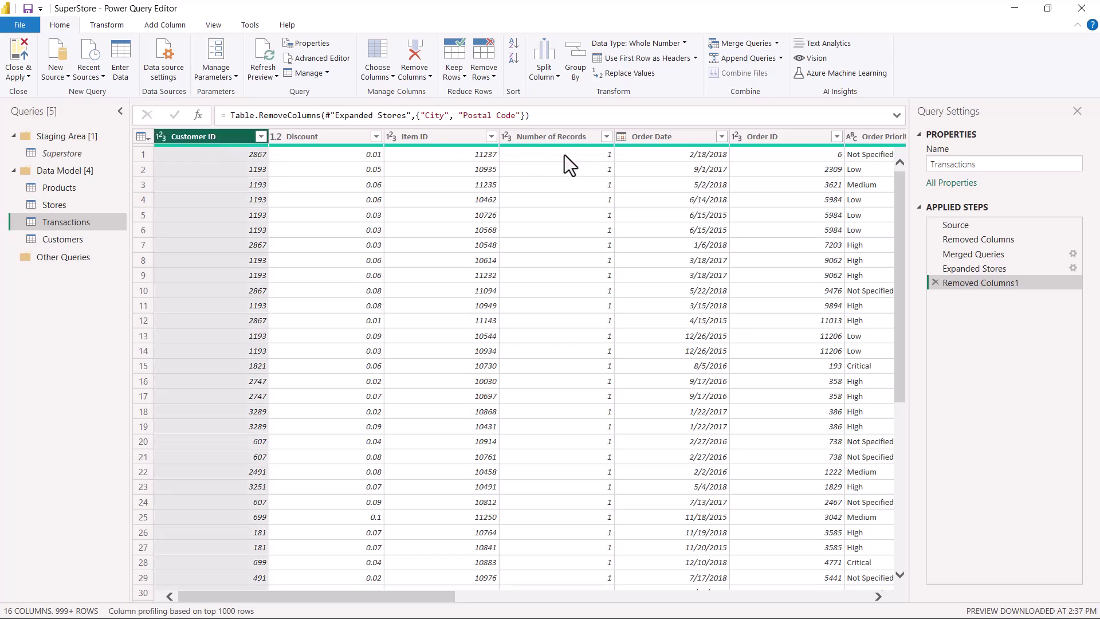